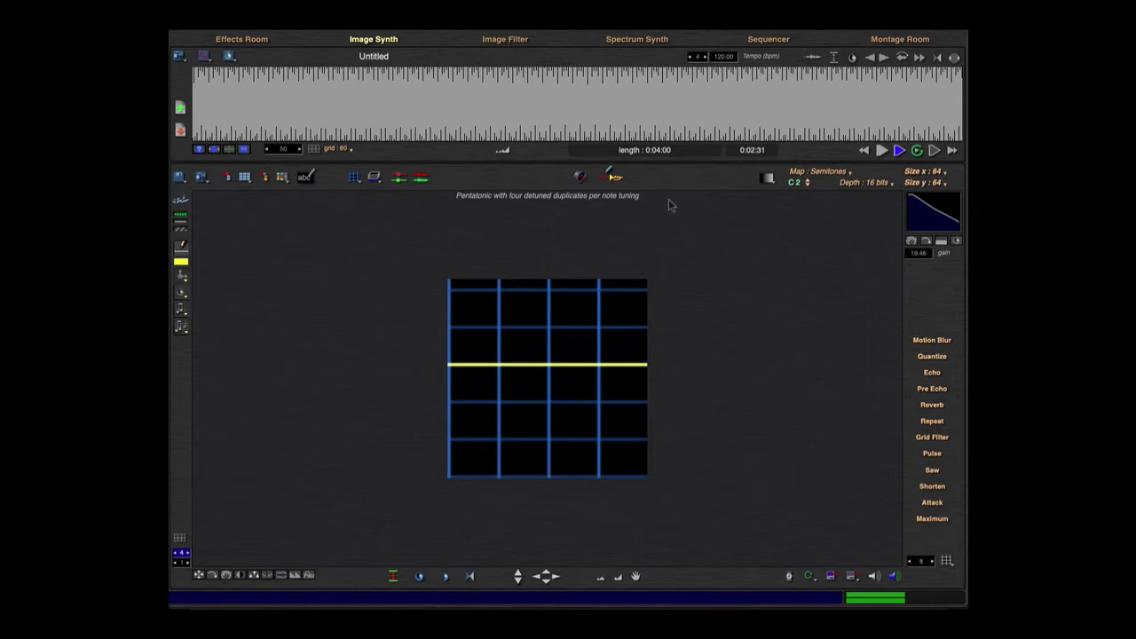
- Open and dismiss the instrument list twice without choosing, returning to the yellow-line grid
click(581, 179)
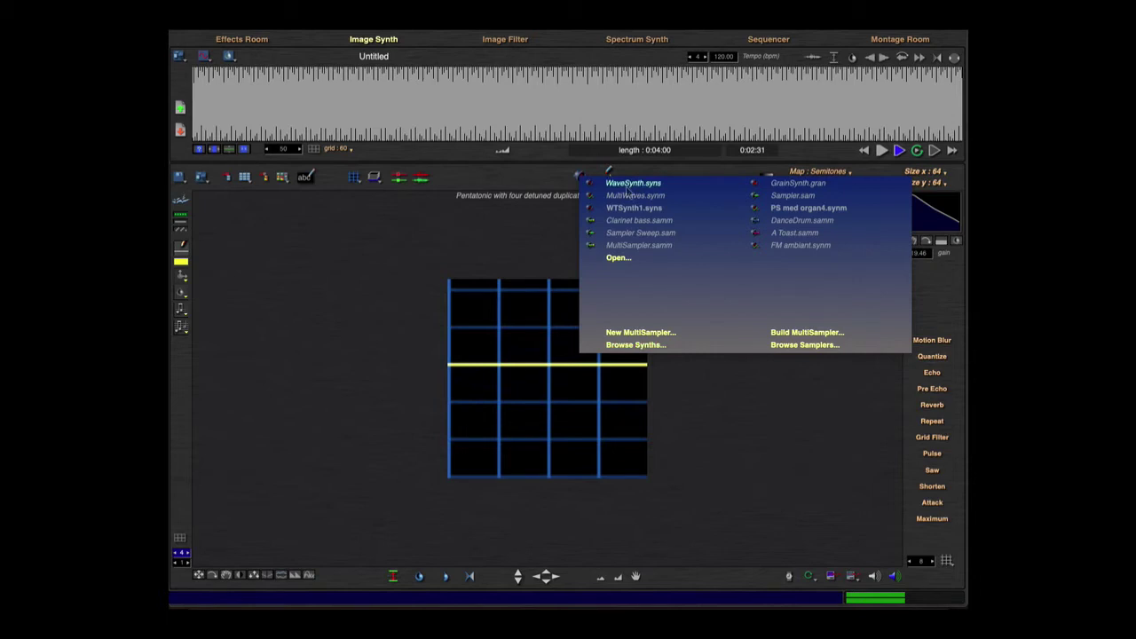
click(506, 244)
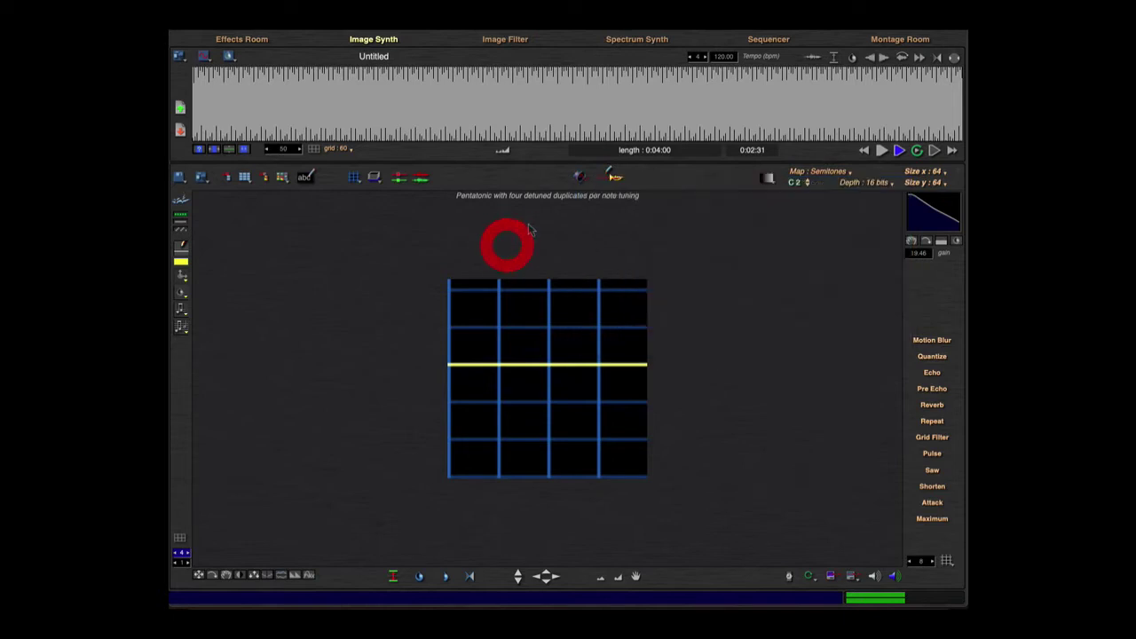
click(578, 176)
click(544, 248)
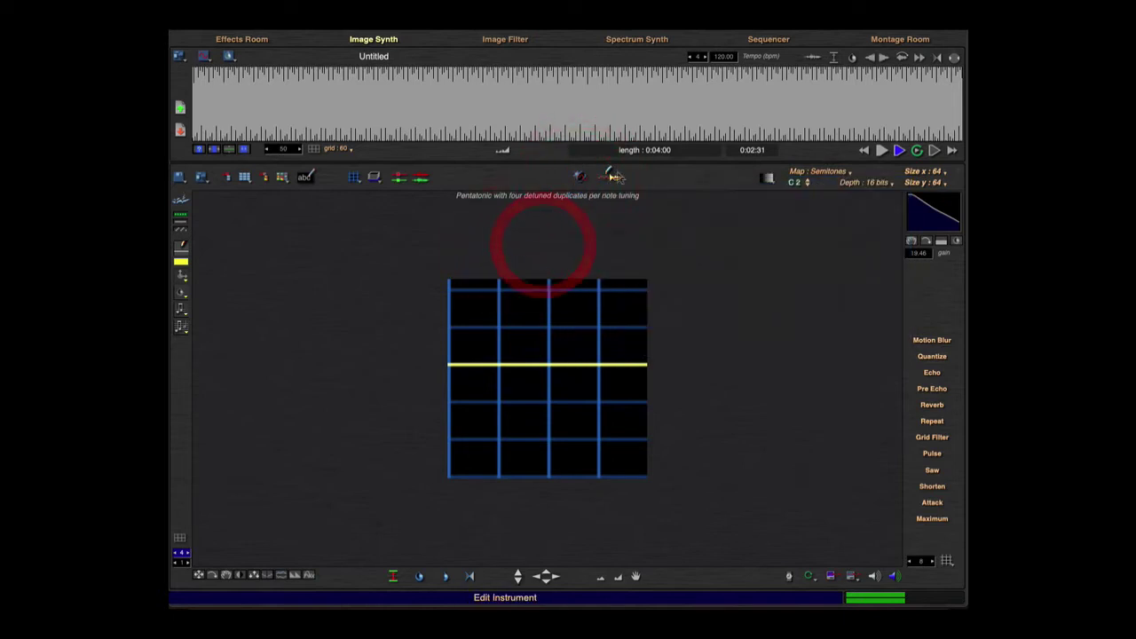
click(610, 172)
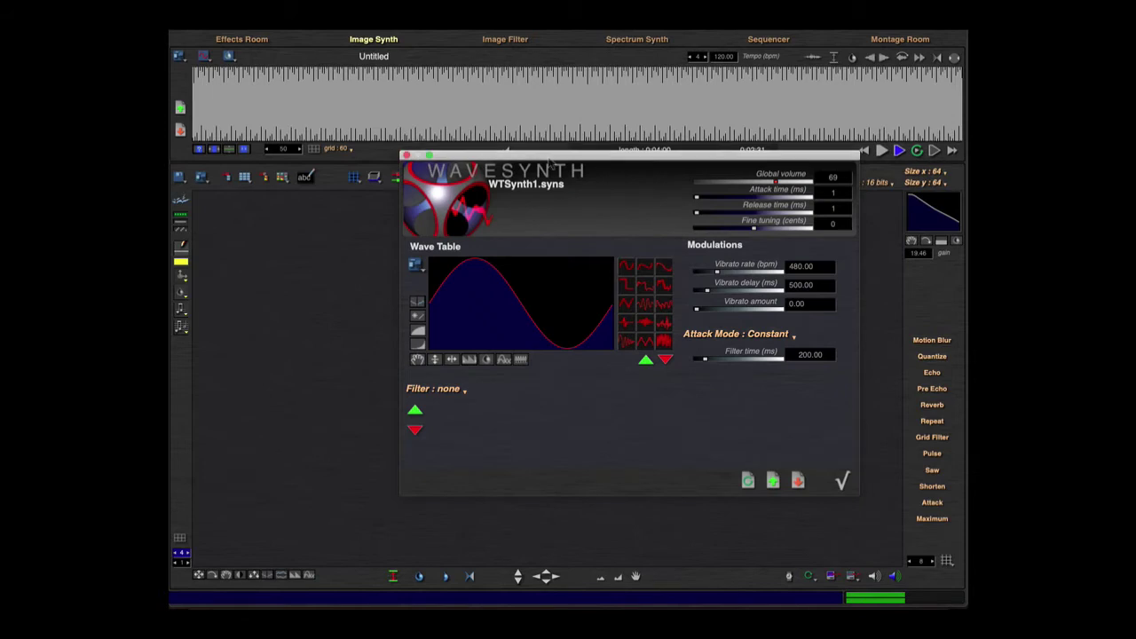
drag(550, 158, 541, 176)
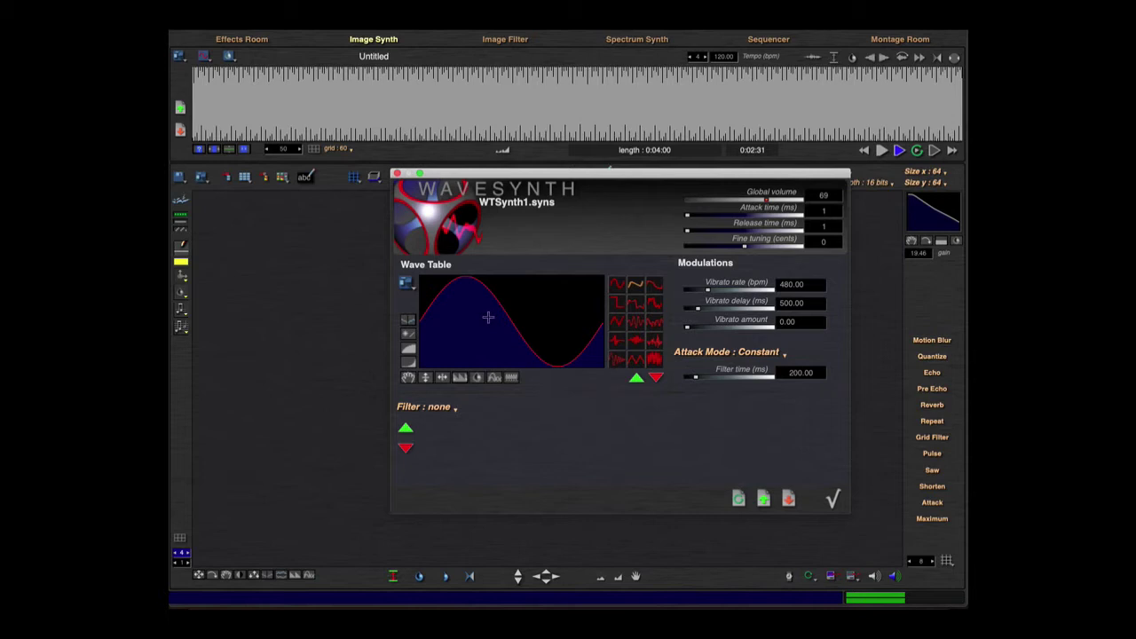
- Close the WaveSynth editor and play the yellow-line pattern
click(832, 499)
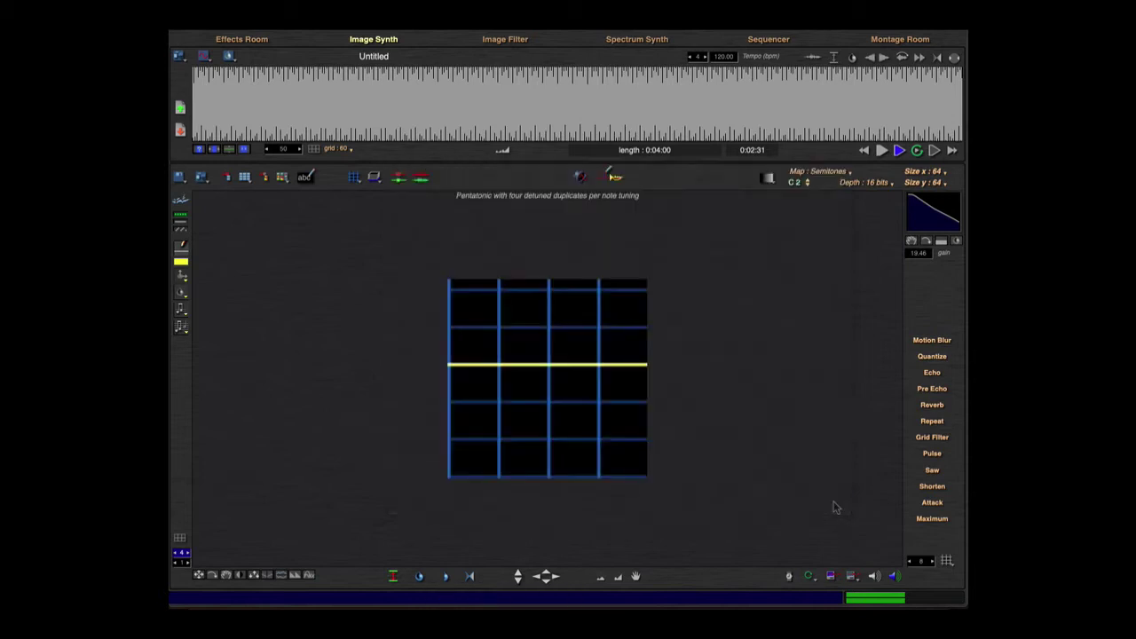
click(760, 464)
key(space)
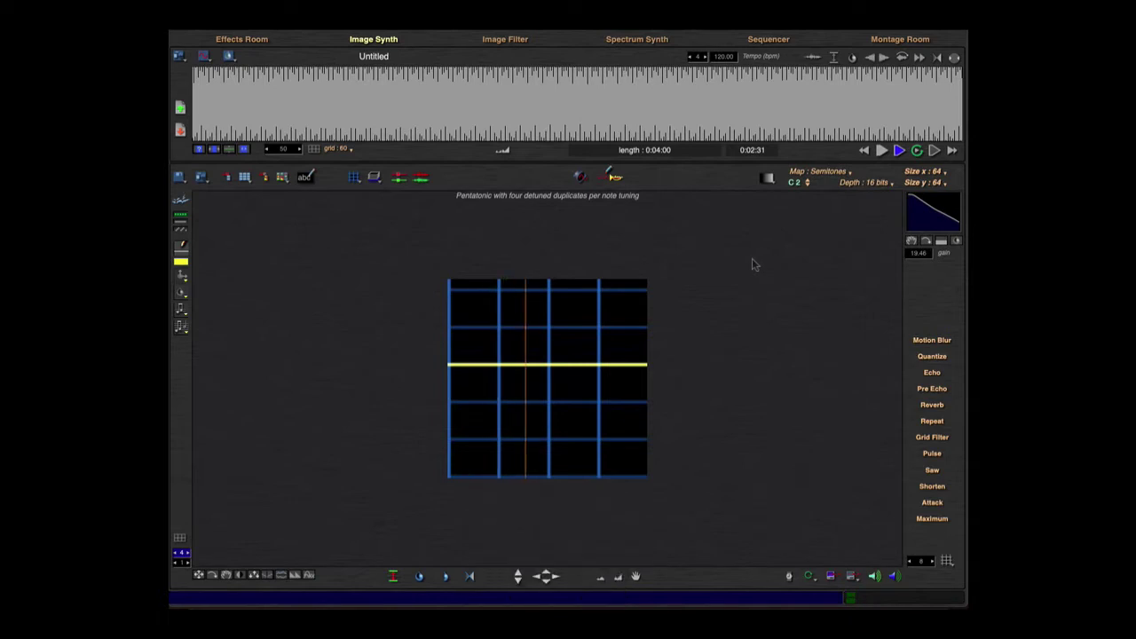
- Reopen the WTSynth1 editor and blend its wave table with square and brassy waveforms
click(619, 179)
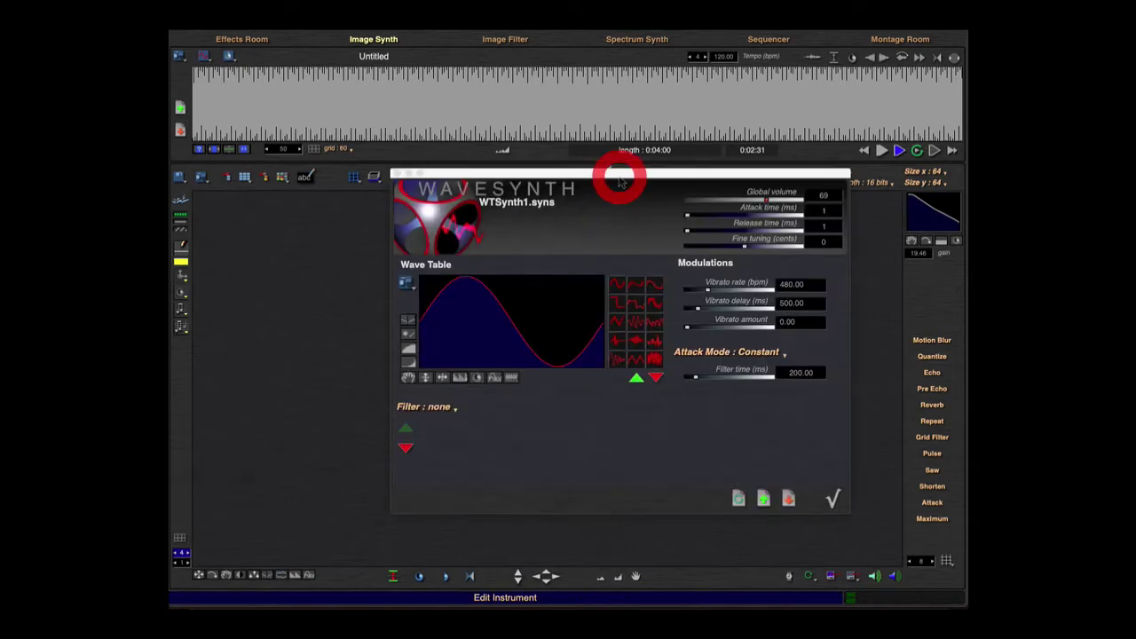
drag(619, 180, 615, 159)
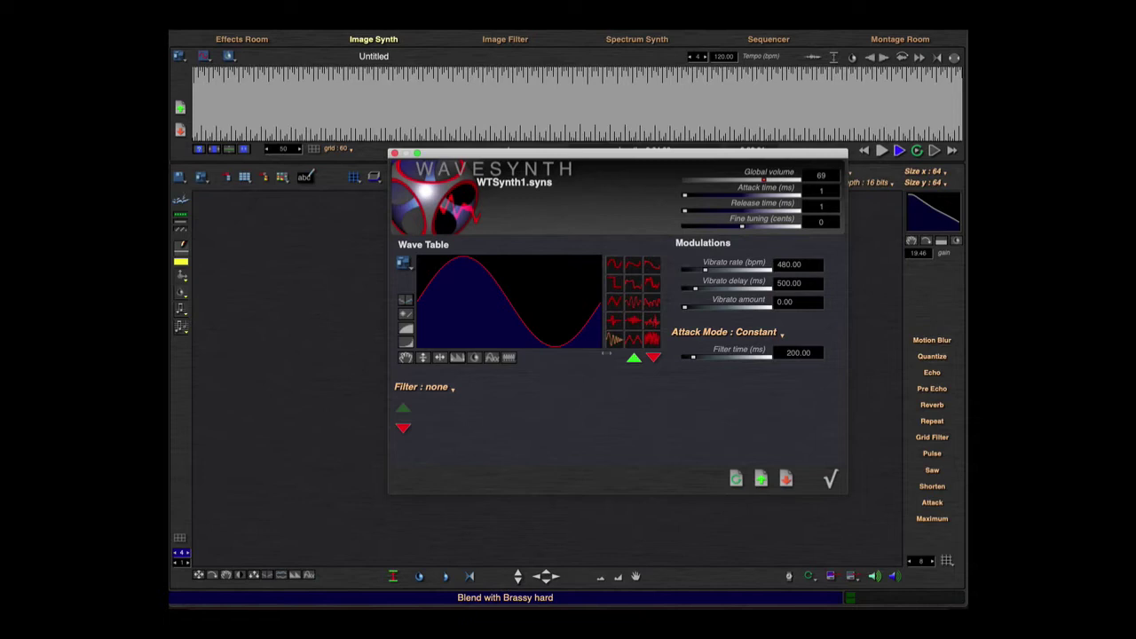
click(613, 283)
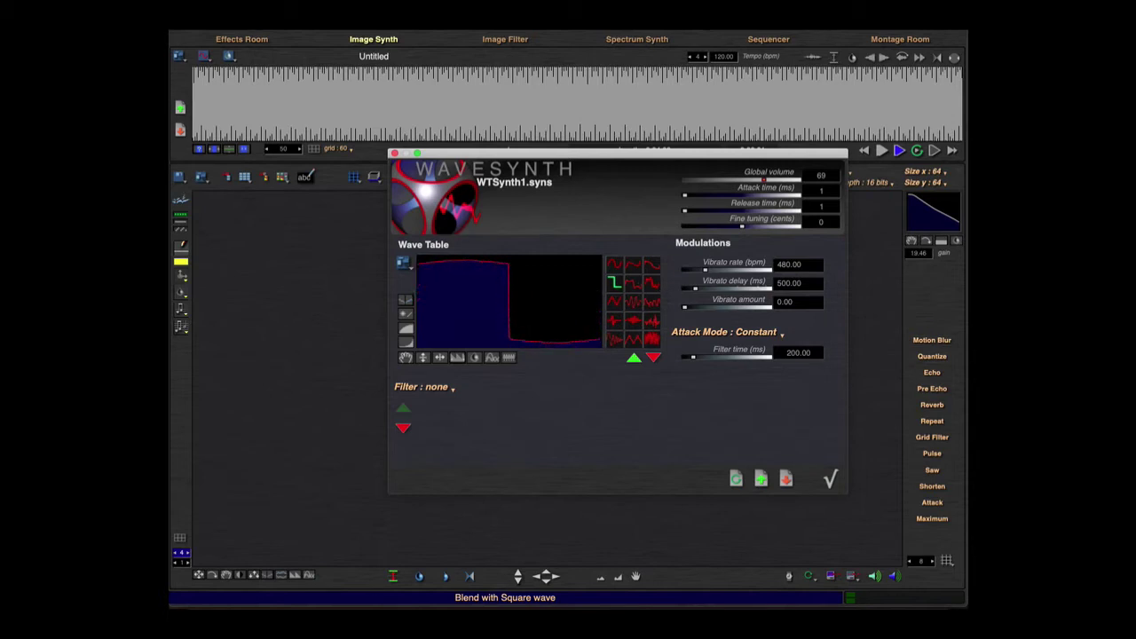
click(613, 320)
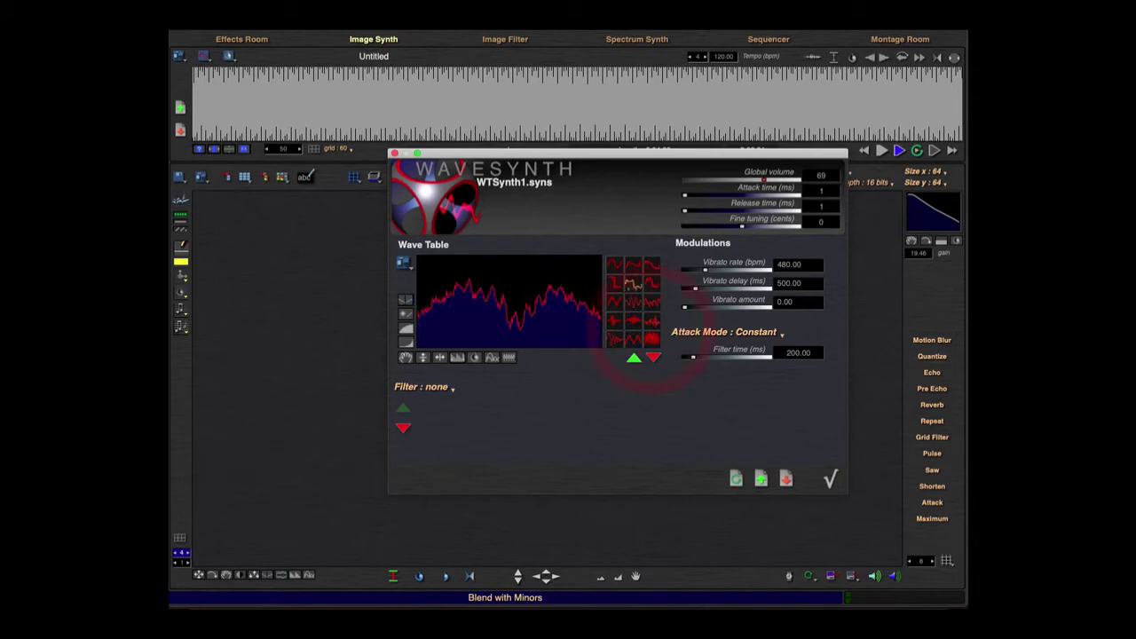
- Replace the wave table with a sine, raise it two octaves, then lower it back to one cycle
click(645, 300)
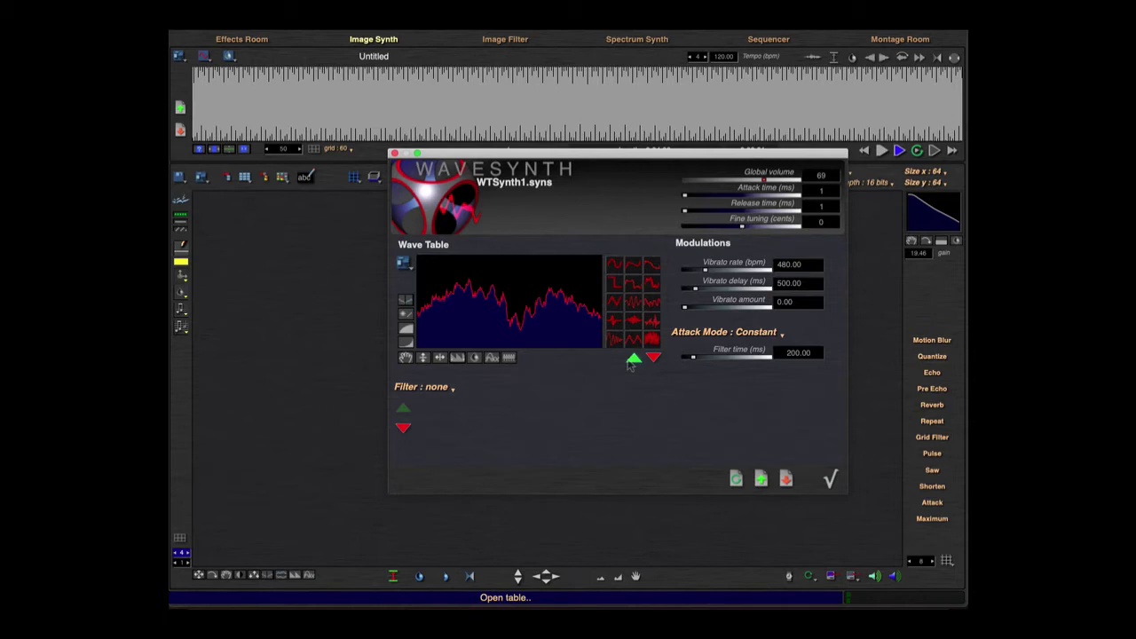
click(614, 264)
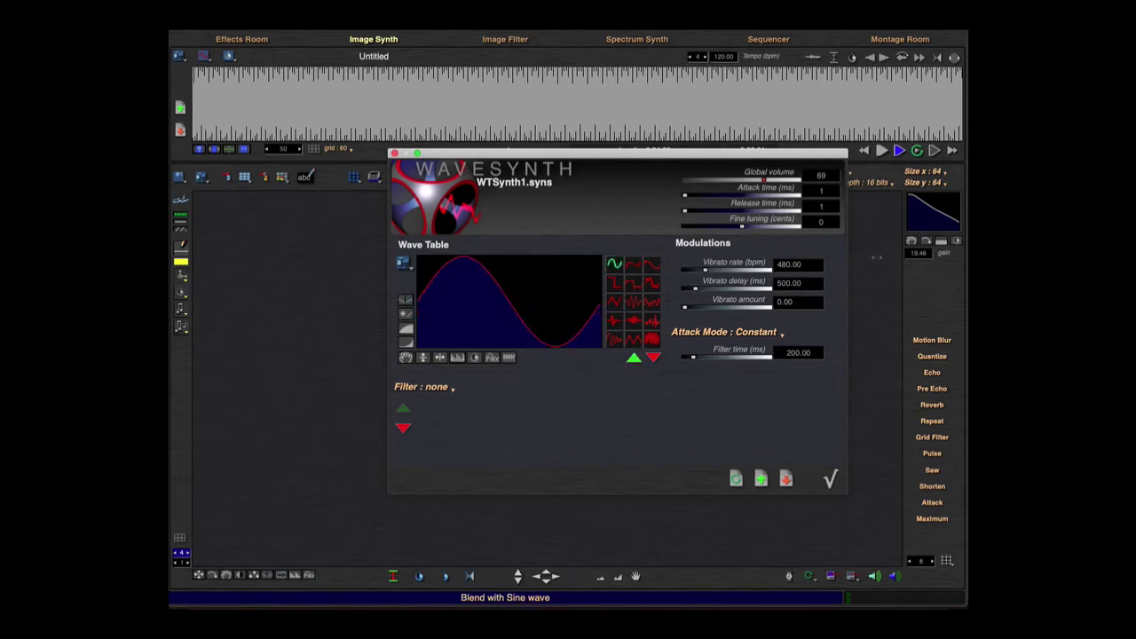
click(407, 316)
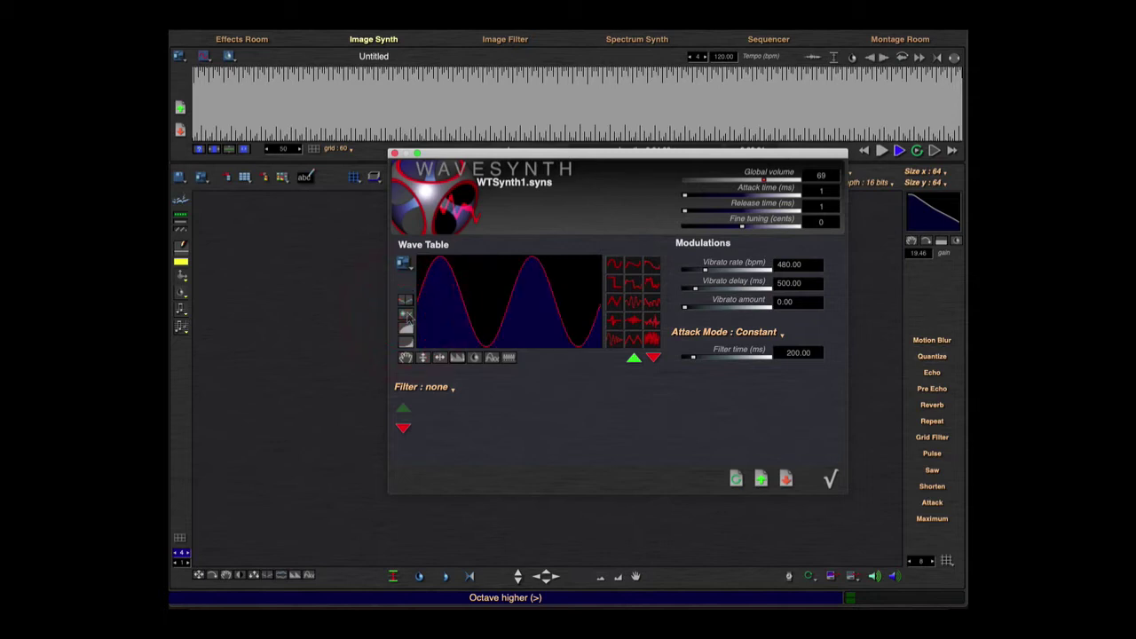
click(408, 316)
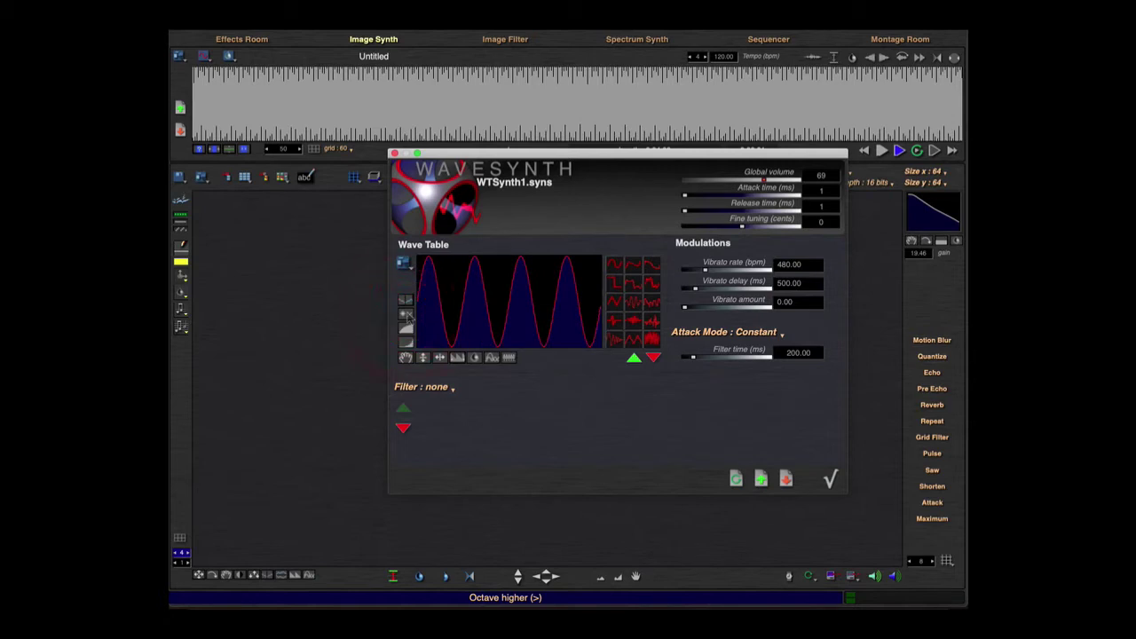
key(super)
key(alt)
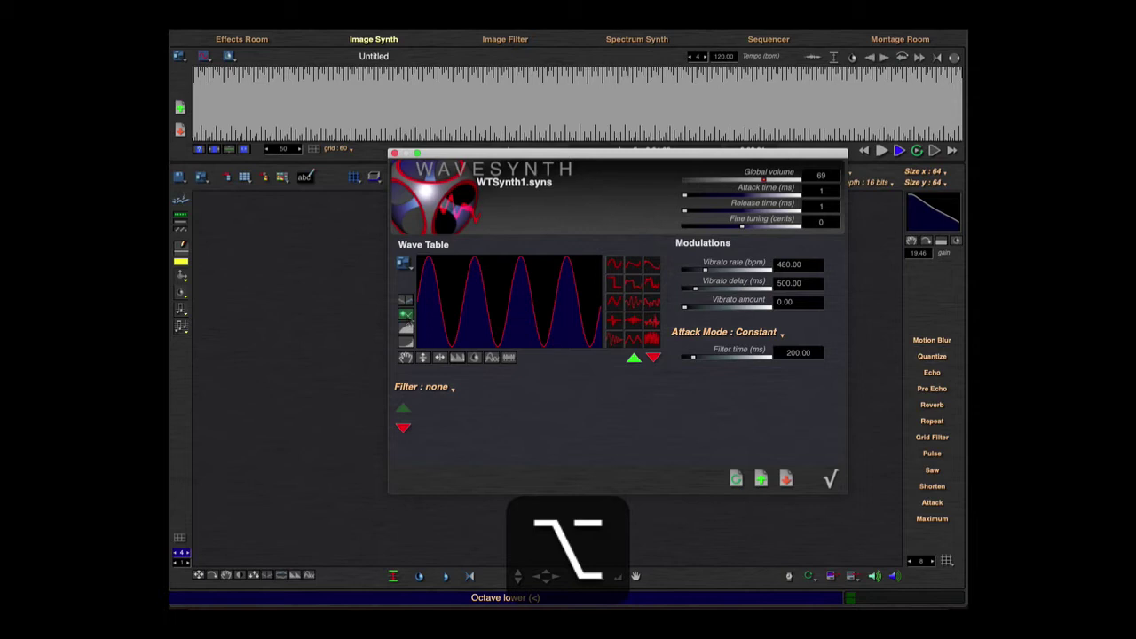
alt+click(405, 318)
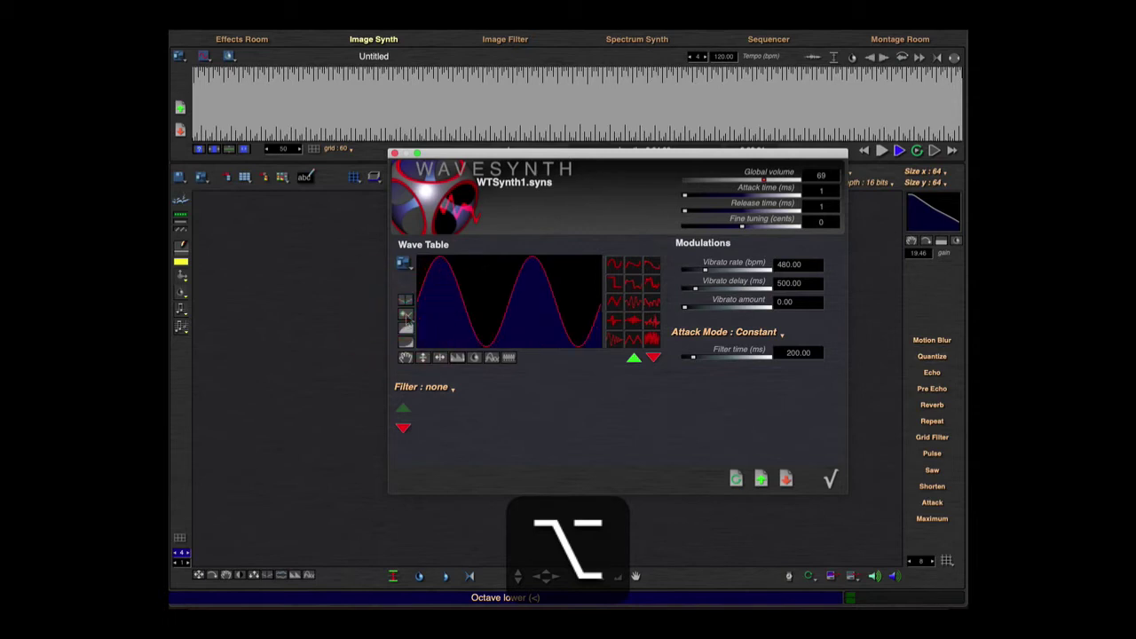
alt+click(405, 318)
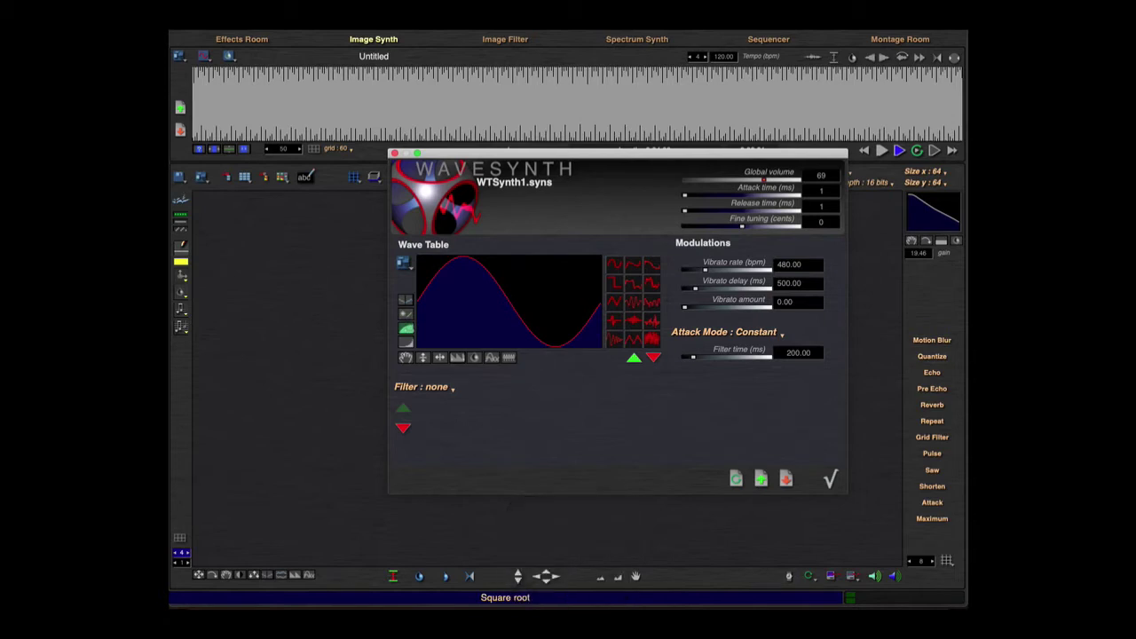
- Reshape the sine wave table with blend and Move tools, then scale its amplitude to about 47%
drag(405, 329, 426, 329)
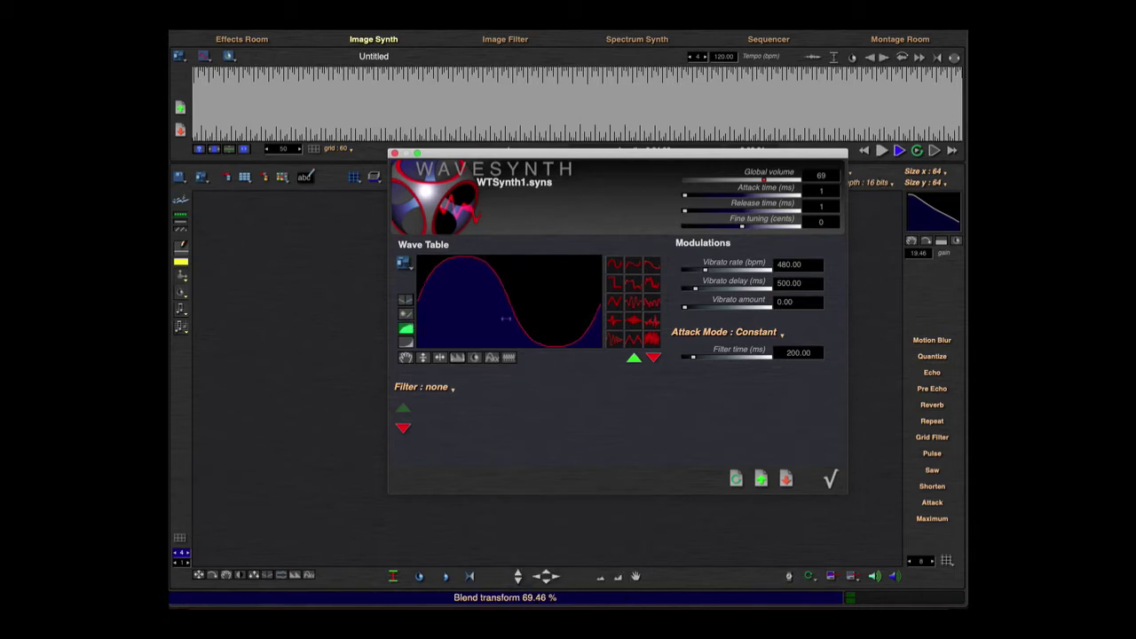
drag(505, 318, 360, 333)
drag(455, 333, 417, 328)
click(406, 314)
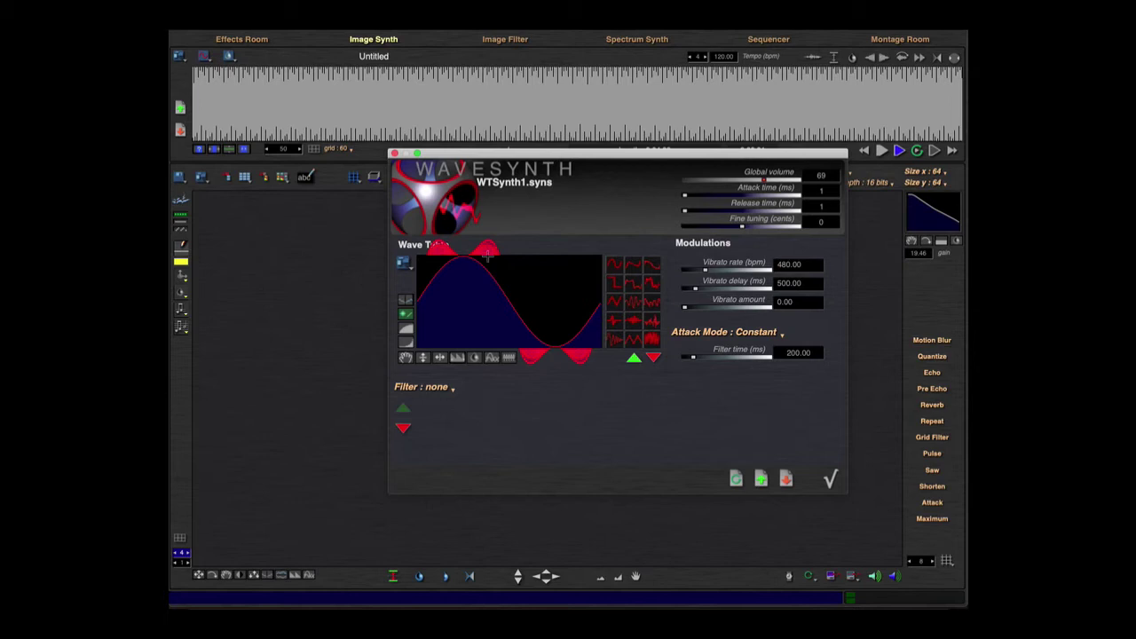
click(405, 356)
drag(417, 328, 461, 395)
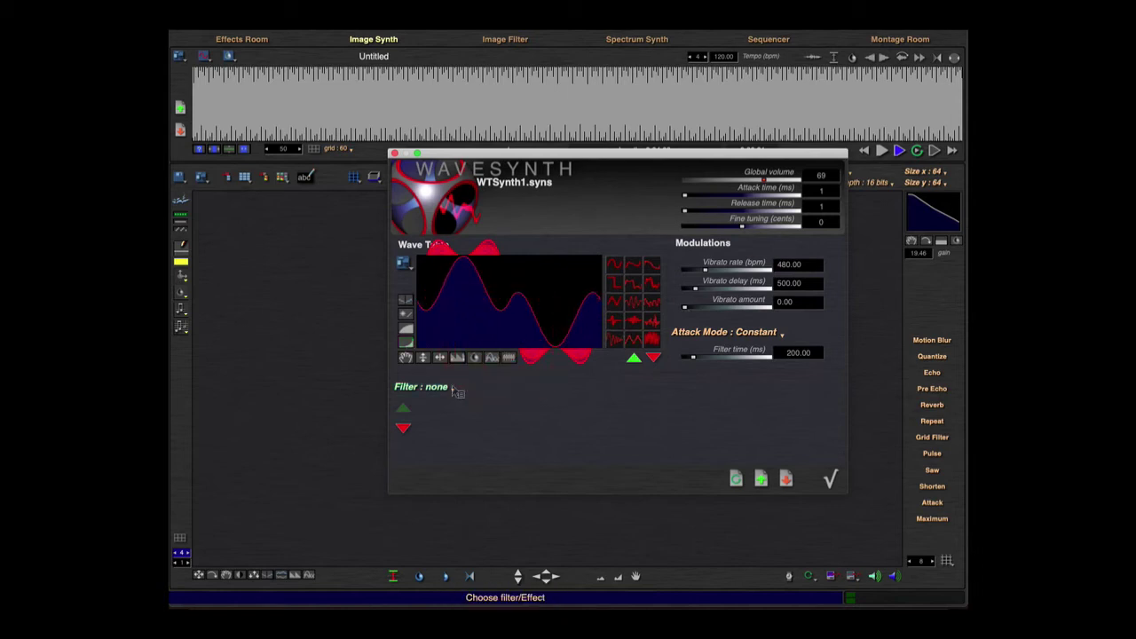
click(422, 357)
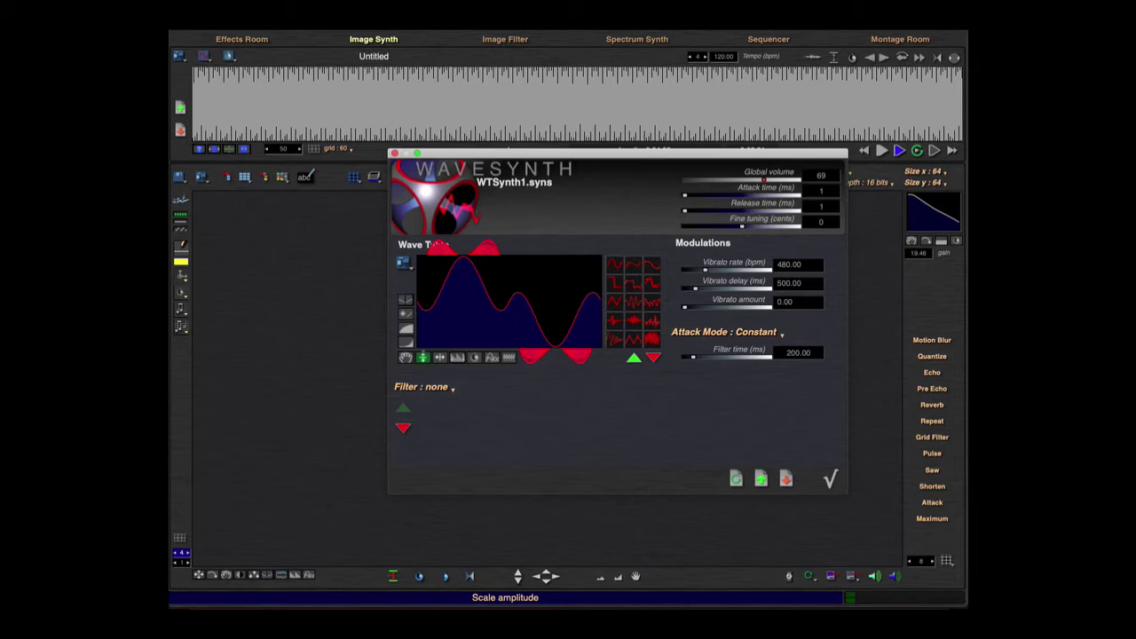
drag(423, 356, 447, 371)
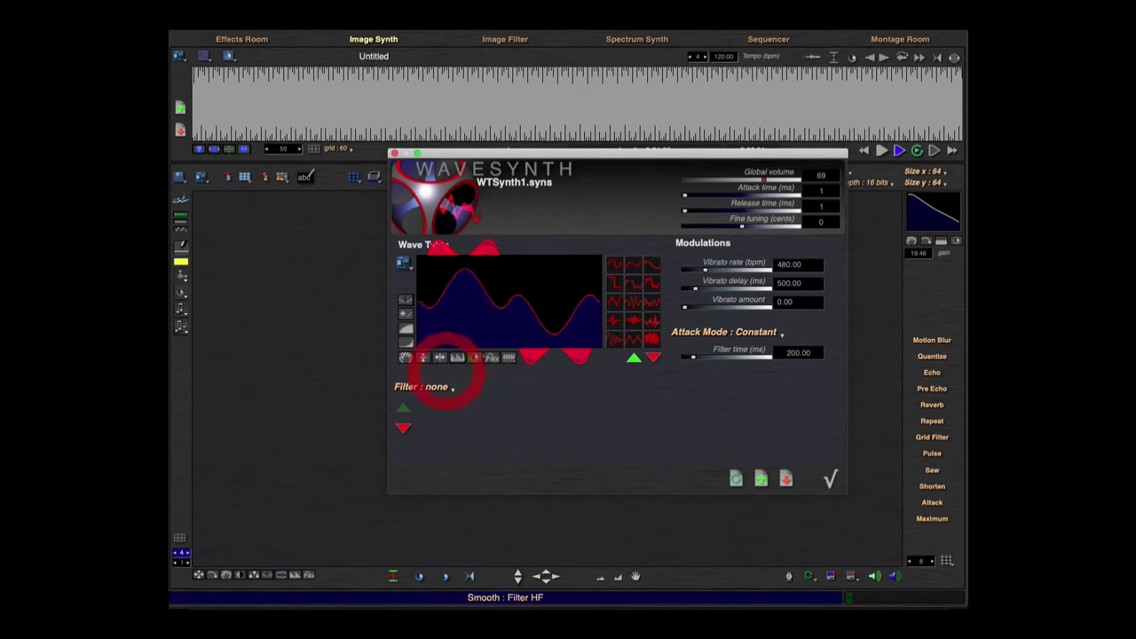
- Smooth the wave table repeatedly, add octaves, blend it, and repeat its frequencies to about 425%
click(457, 357)
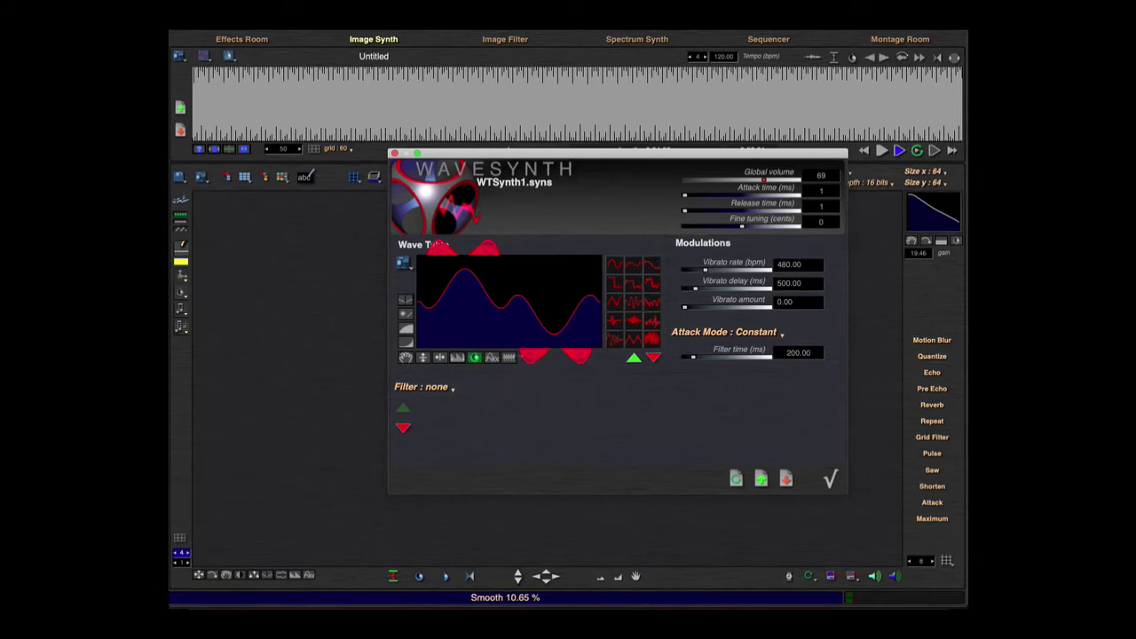
click(581, 343)
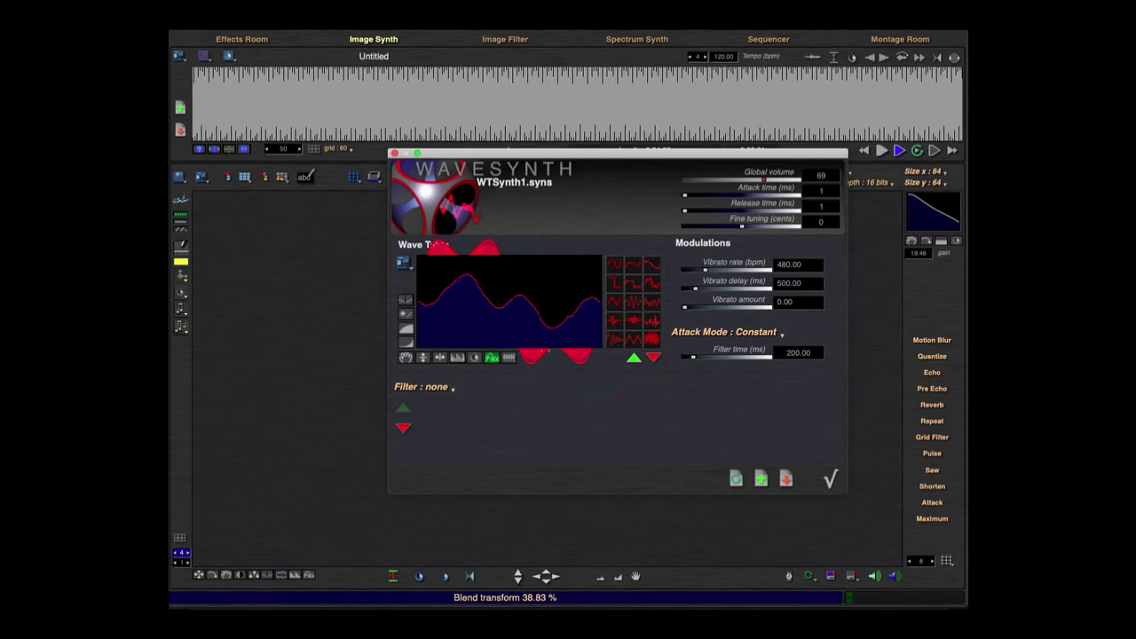
click(728, 321)
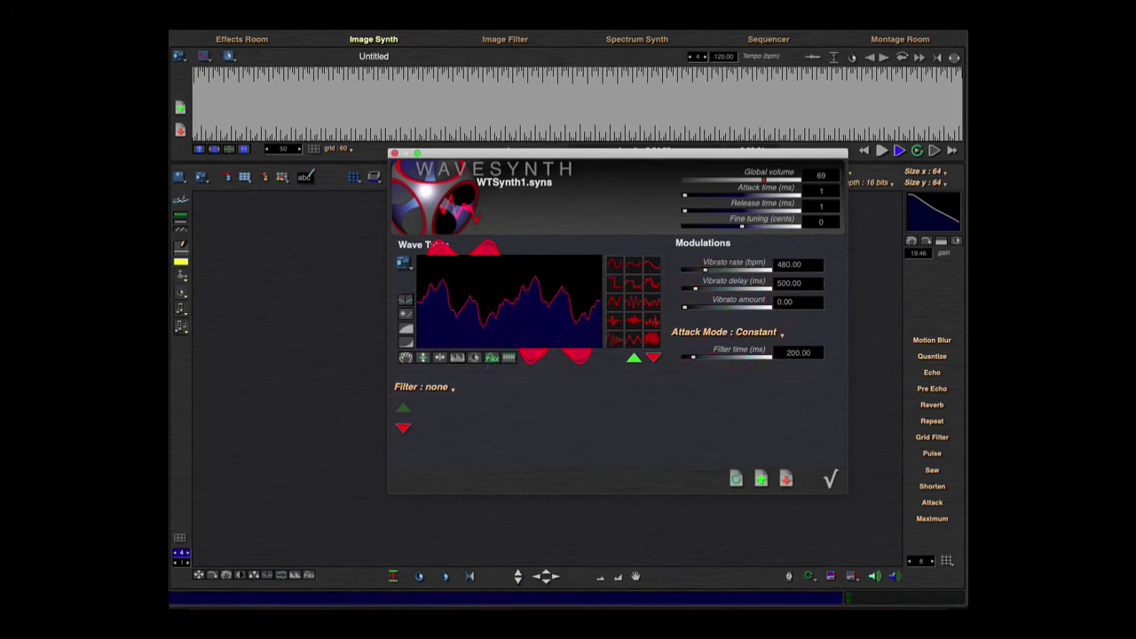
click(473, 357)
click(474, 356)
click(508, 356)
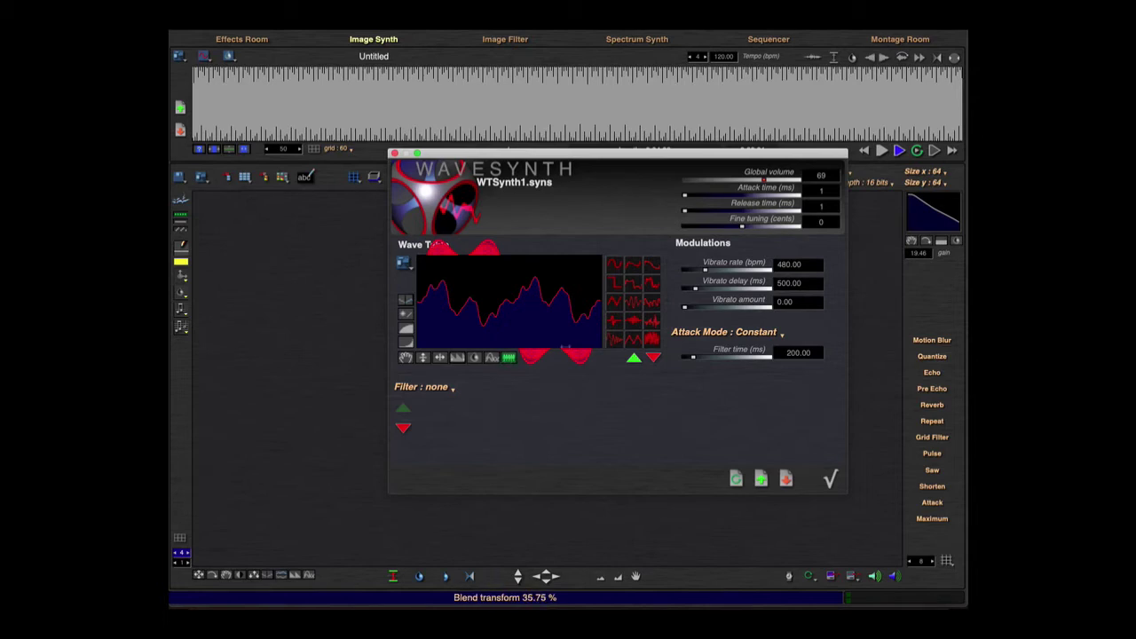
mouse_move(457, 357)
mouse_down()
mouse_move(533, 357)
mouse_move(459, 358)
mouse_up()
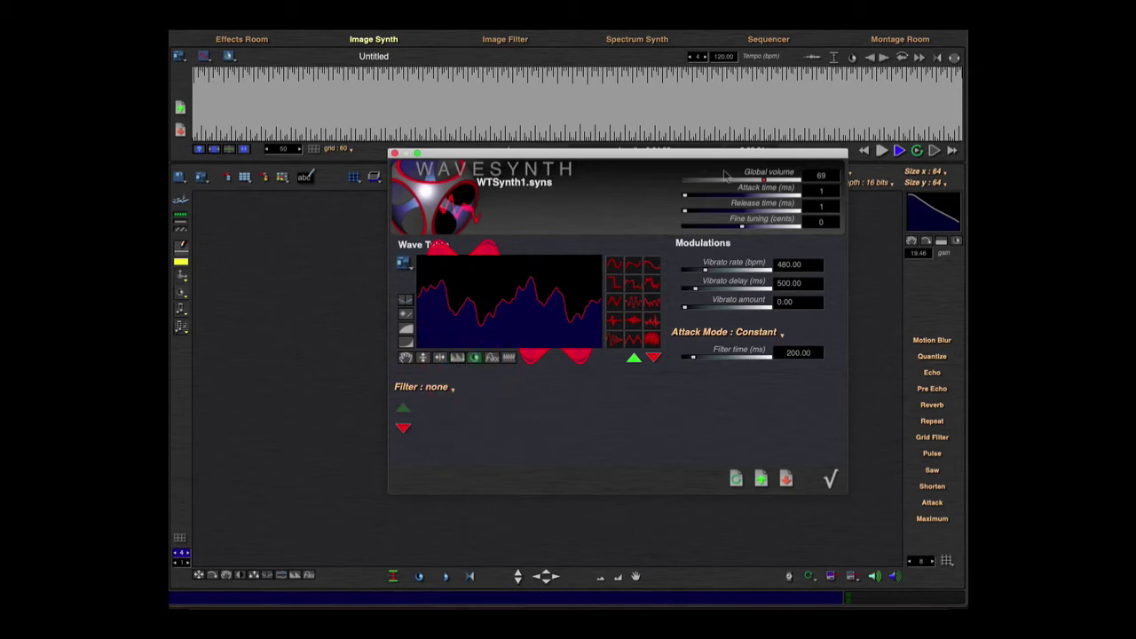
- Set the WaveSynth global volume to 54
drag(661, 162, 655, 158)
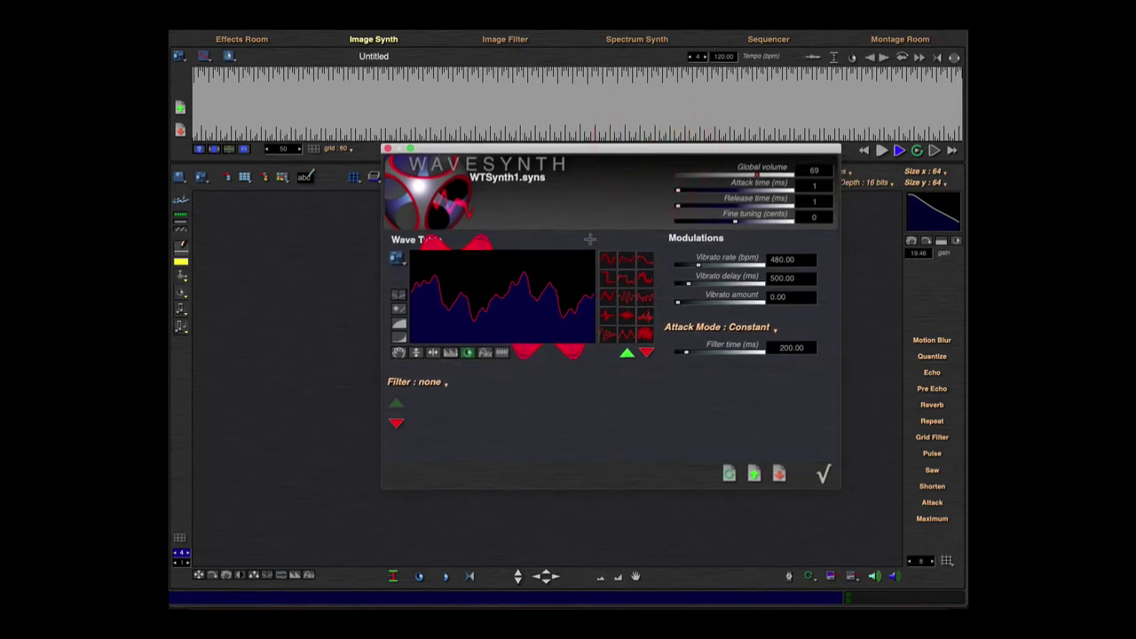
drag(757, 175, 624, 203)
drag(745, 175, 740, 175)
drag(667, 154, 667, 148)
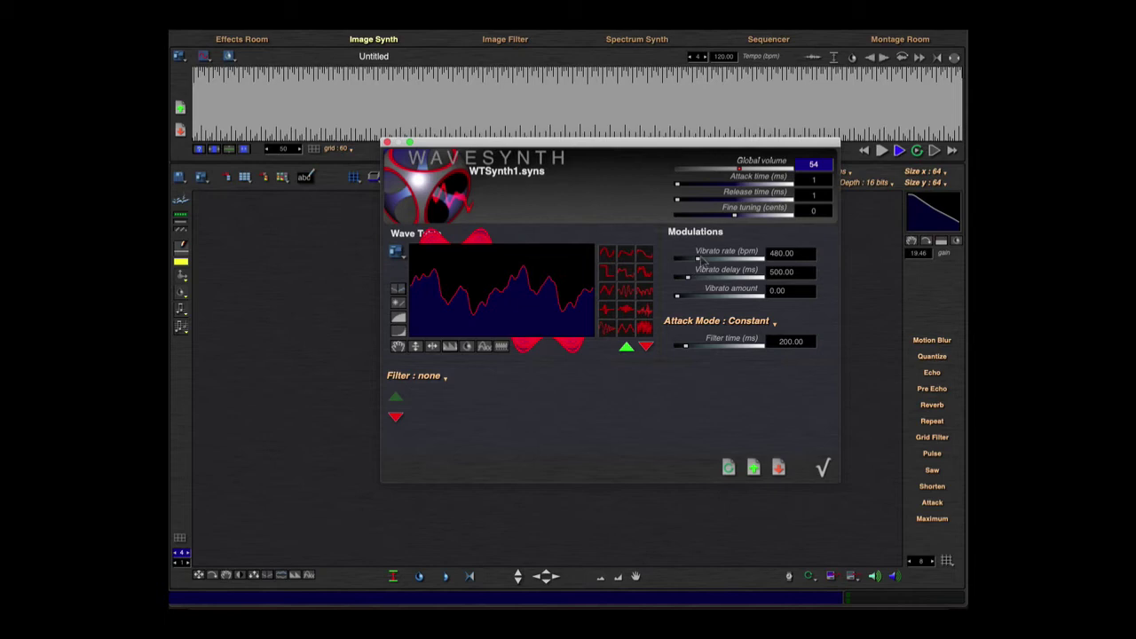
- Set the vibrato delay to its 1.00 ms minimum and the rate to about 936 bpm
drag(701, 259, 694, 294)
click(633, 285)
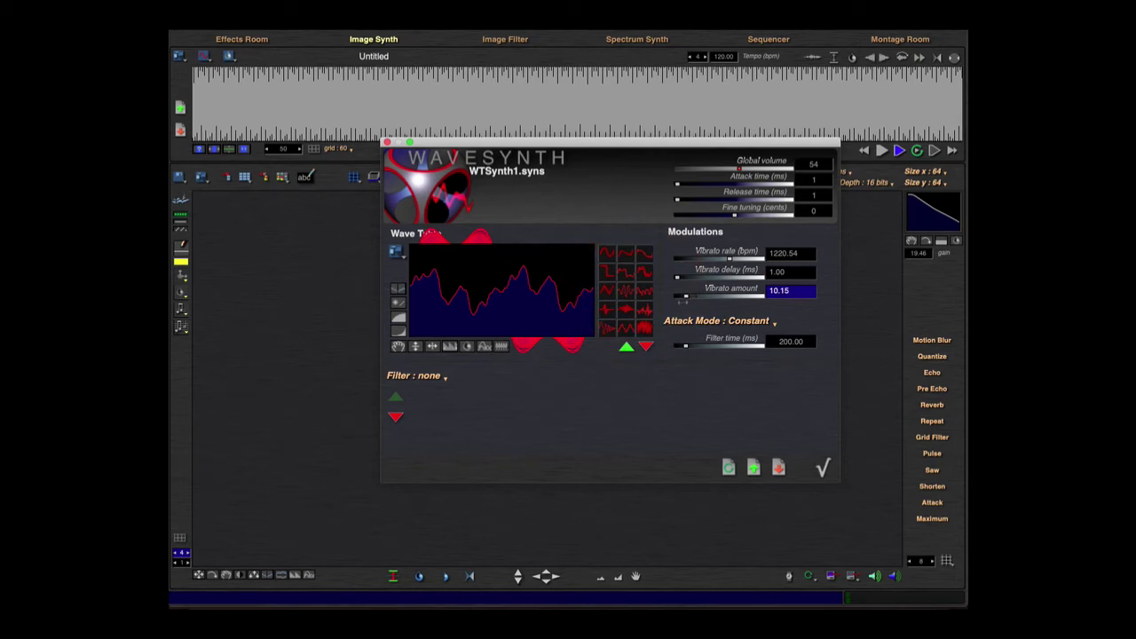
mouse_move(710, 266)
mouse_down()
mouse_move(744, 257)
mouse_move(717, 264)
mouse_up()
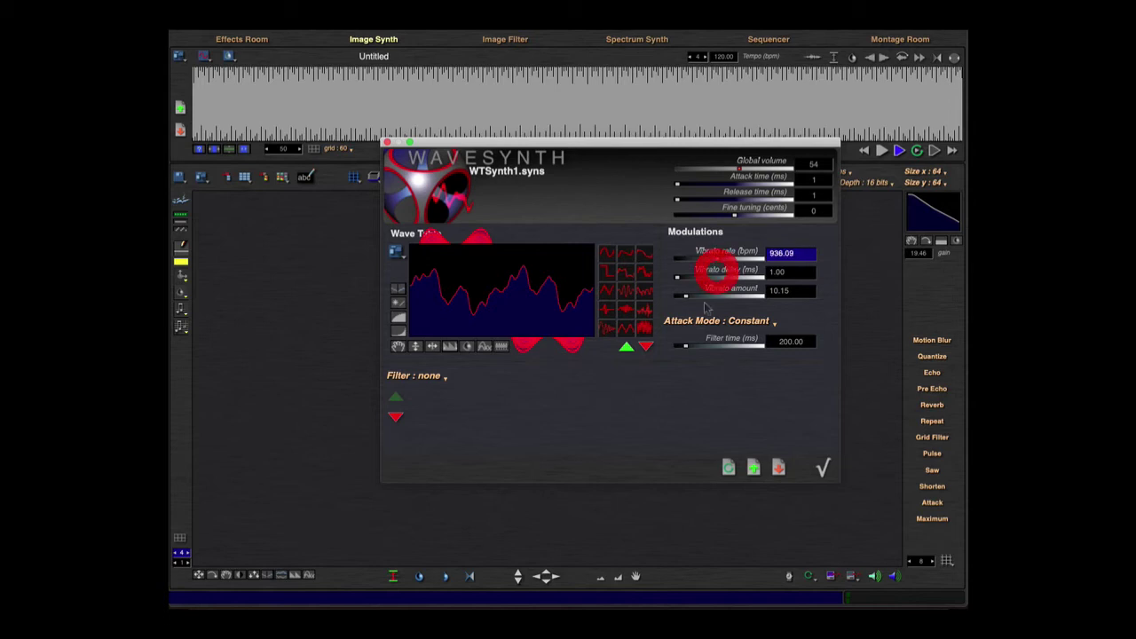
- Keep the attack mode at Constant and bring up the filter effects list
click(749, 325)
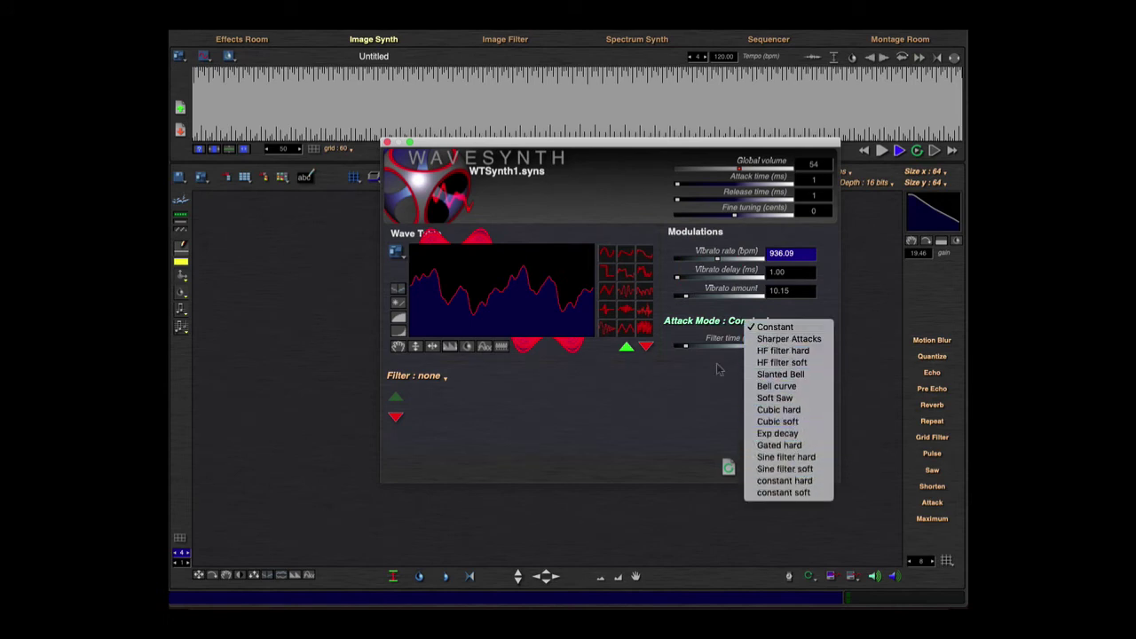
click(694, 382)
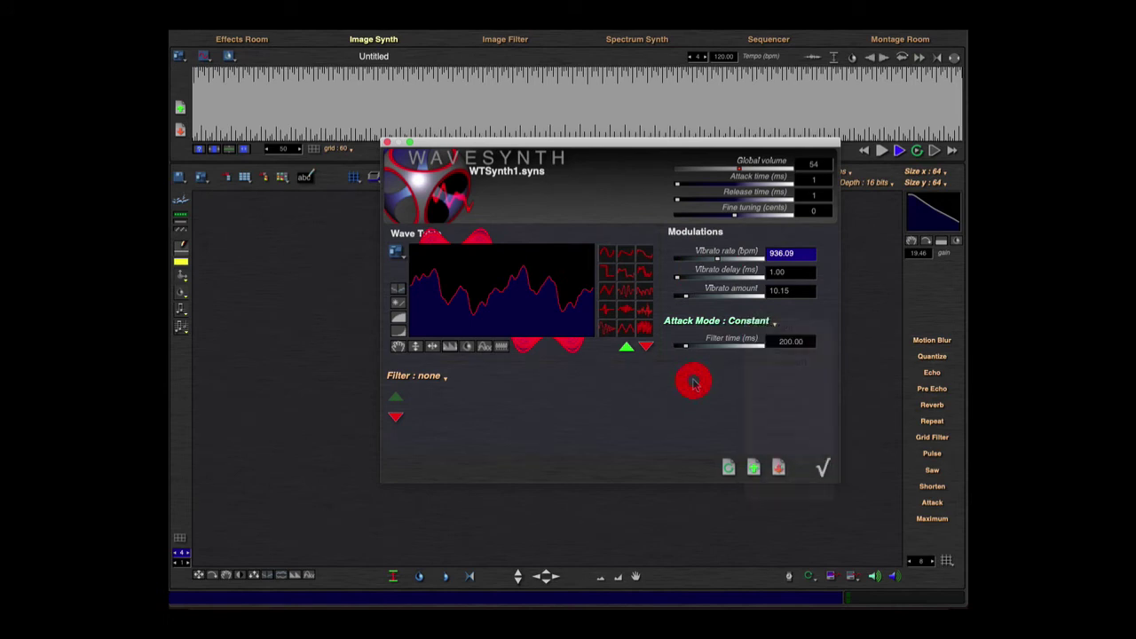
click(434, 377)
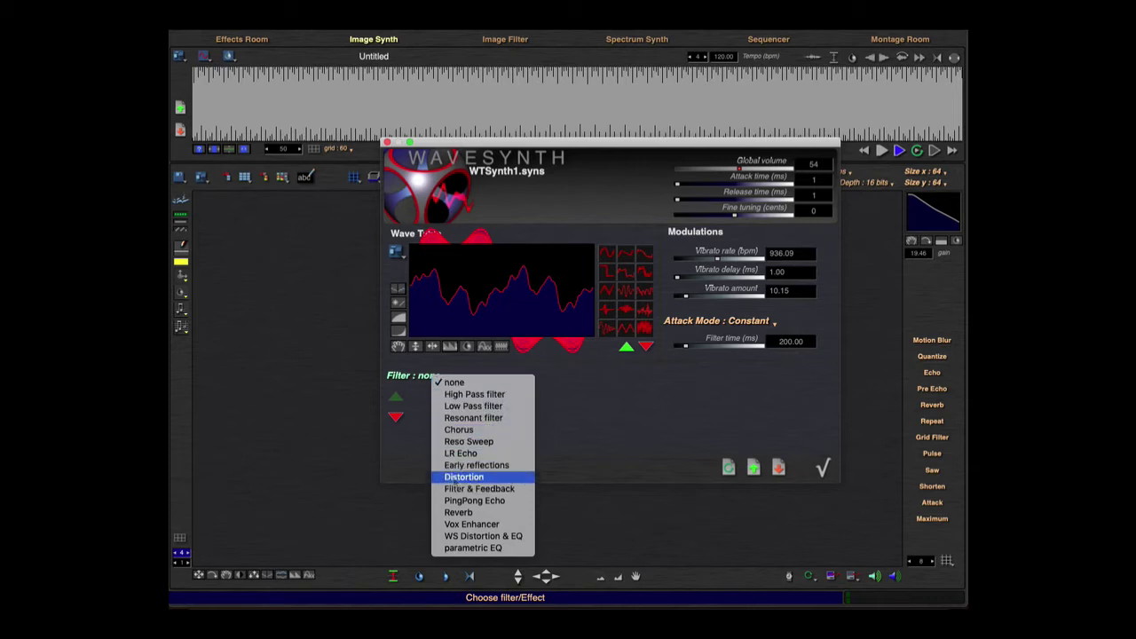
- Apply the PingPong Echo filter and turn the wave table into a sine wave
click(451, 502)
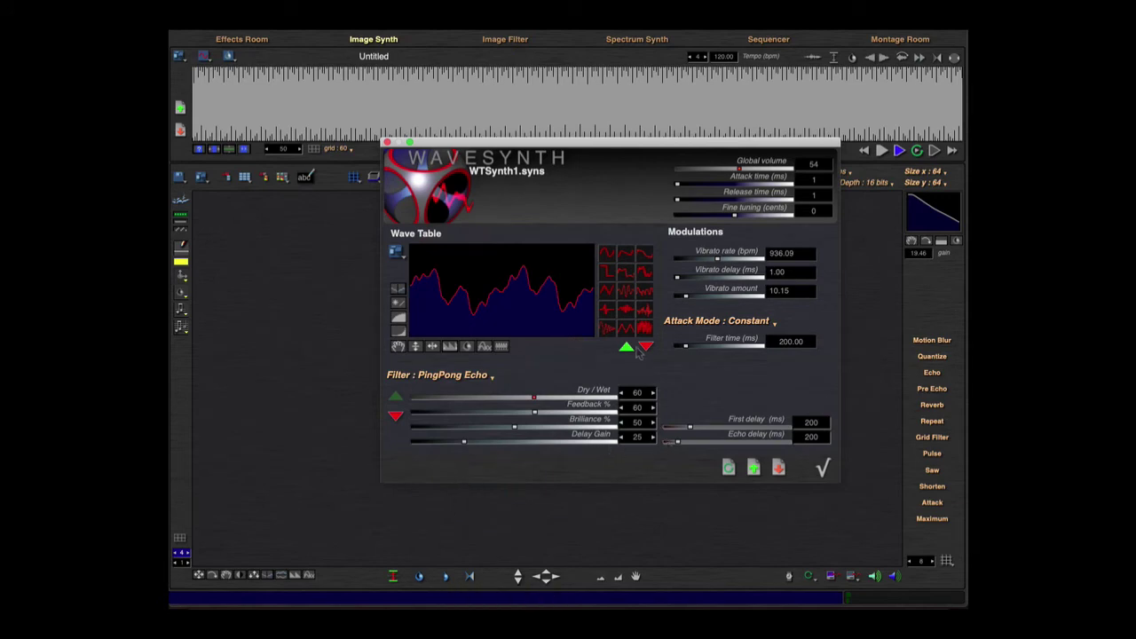
click(606, 254)
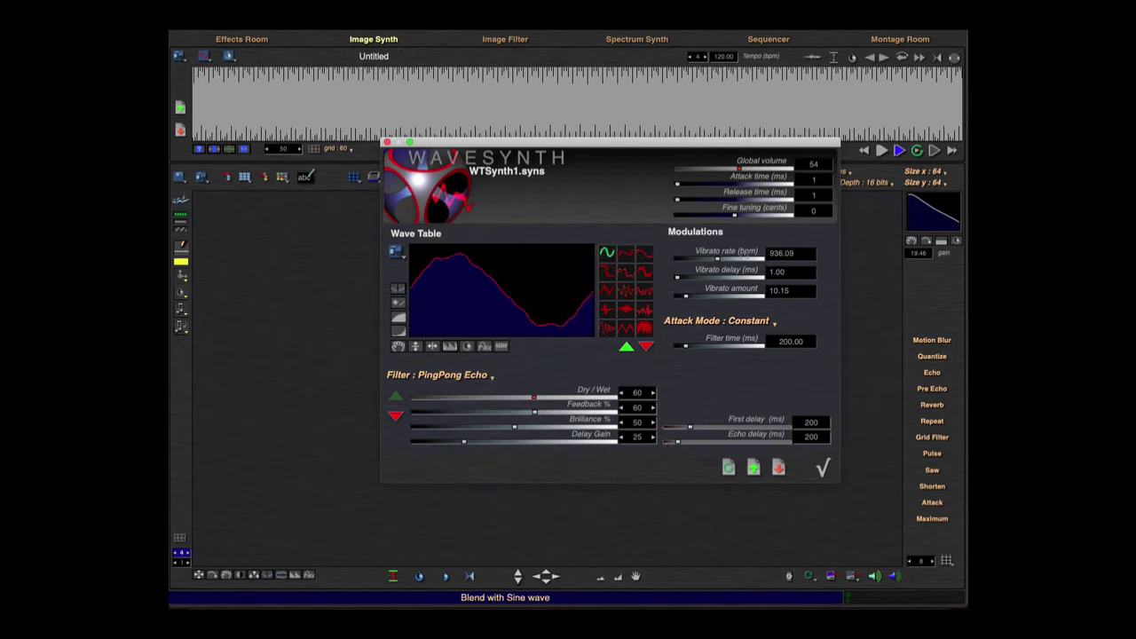
click(789, 255)
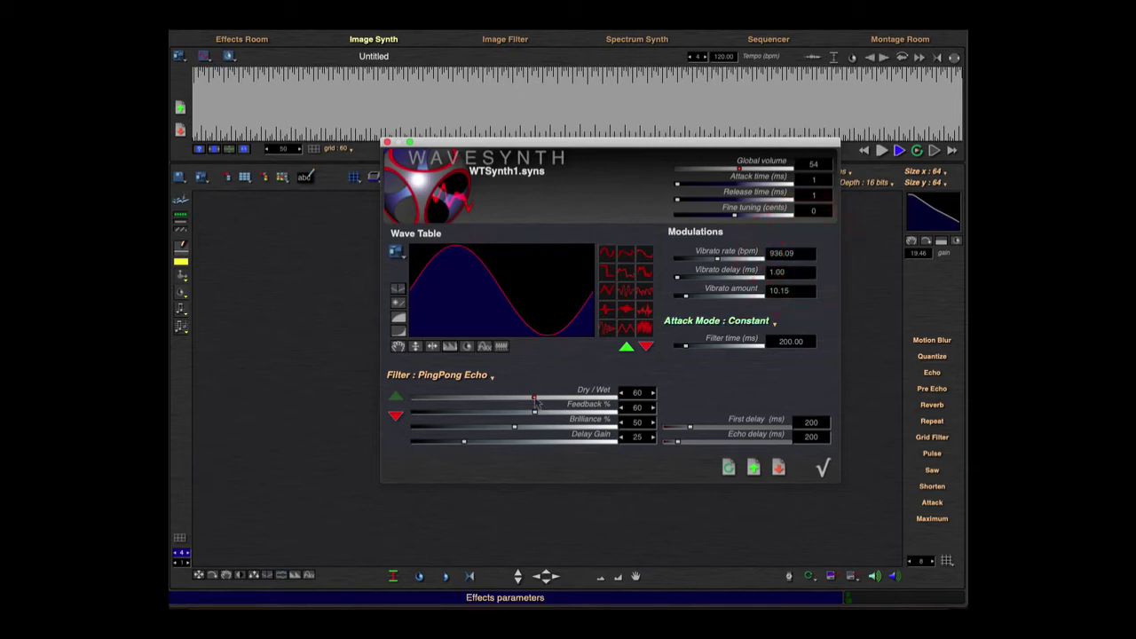
- Set Dry/Wet 74, Delay Gain 38, vibrato rate 1.00, first delay 116 ms, echo delay 821 ms
mouse_move(534, 399)
mouse_down()
mouse_move(550, 398)
mouse_move(535, 411)
mouse_move(545, 413)
mouse_up()
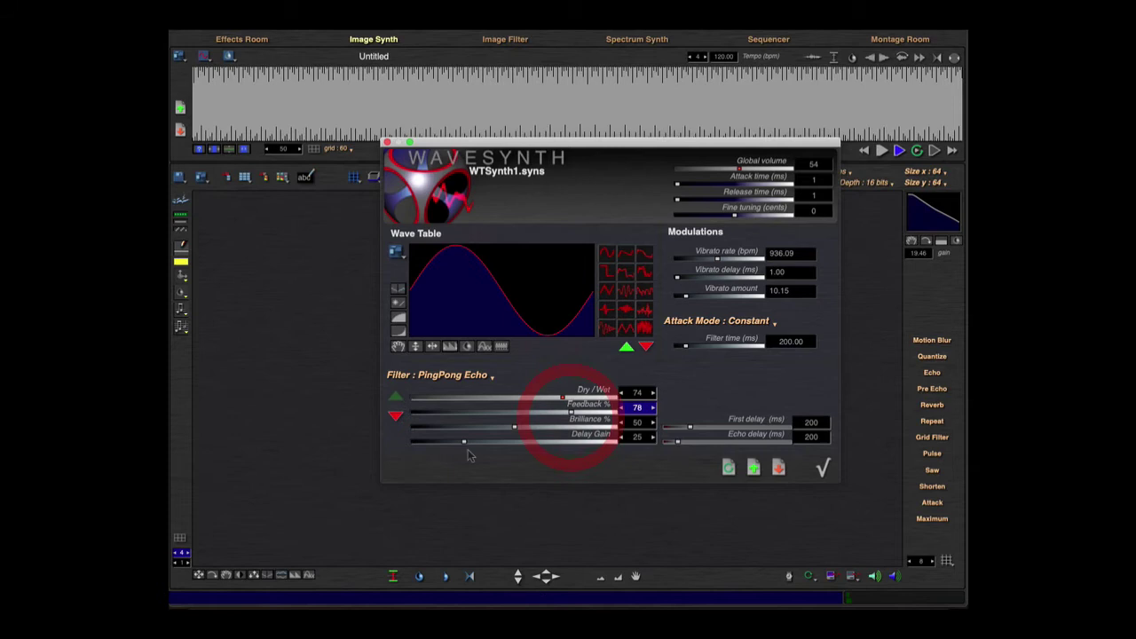
drag(464, 441, 469, 439)
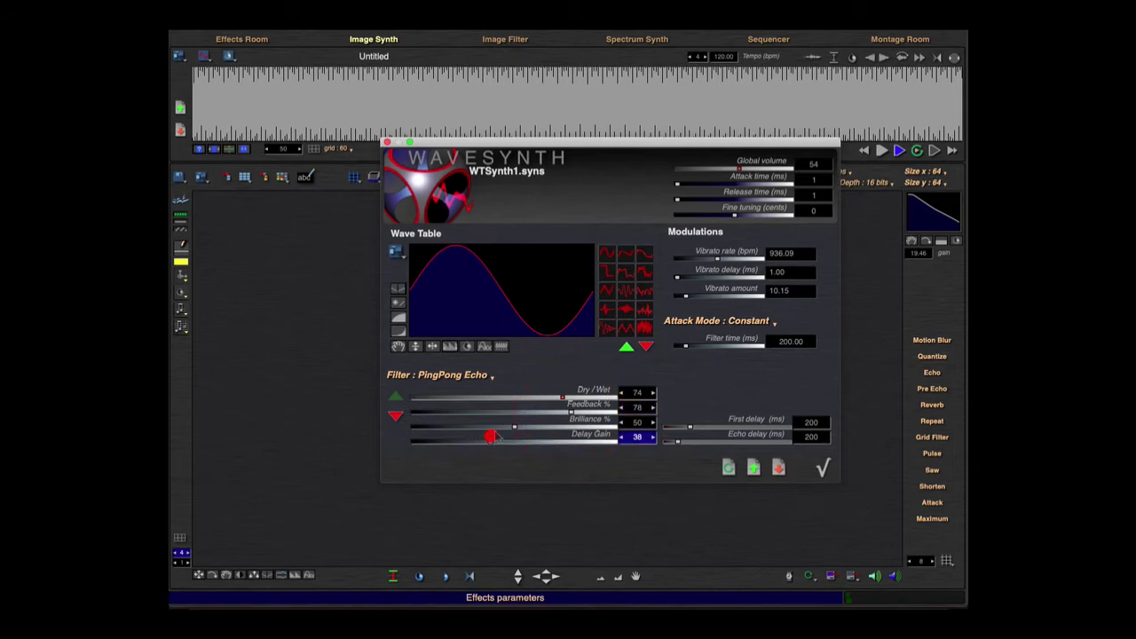
drag(715, 258, 694, 258)
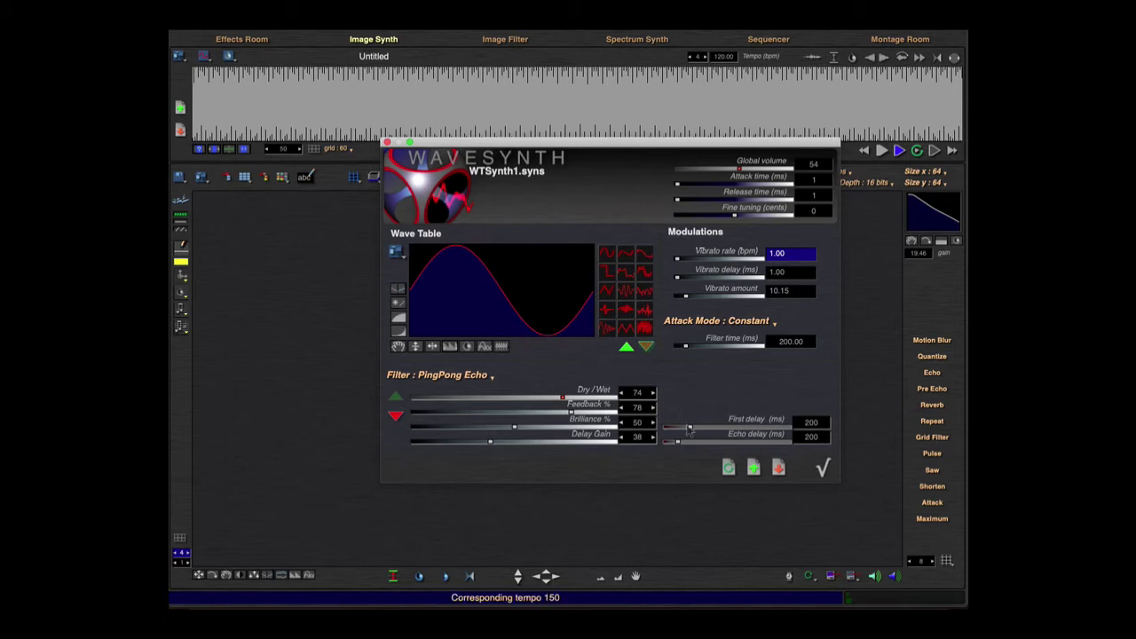
drag(690, 430, 680, 431)
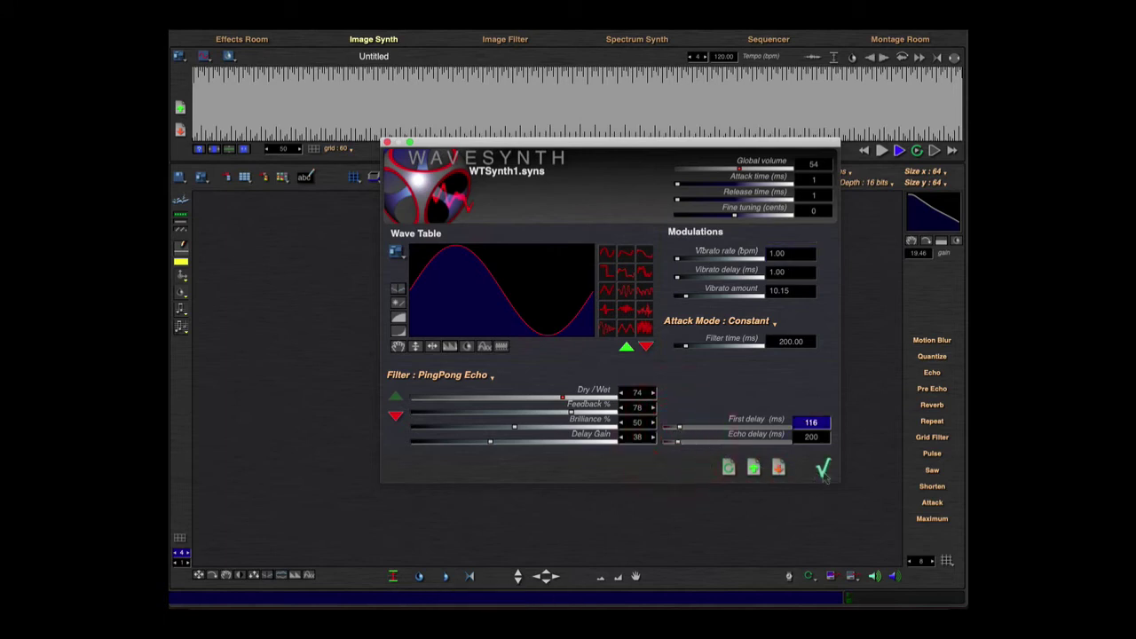
click(717, 441)
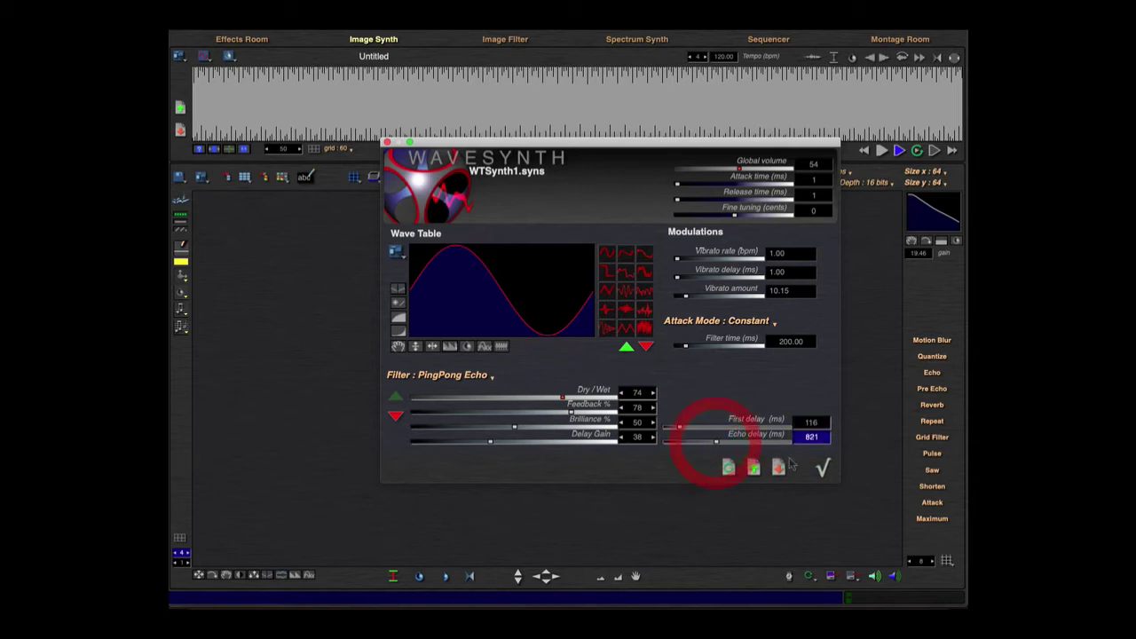
- Apply the instrument, replace the horizontal line with a motion-blurred rising diagonal, and play it
click(819, 469)
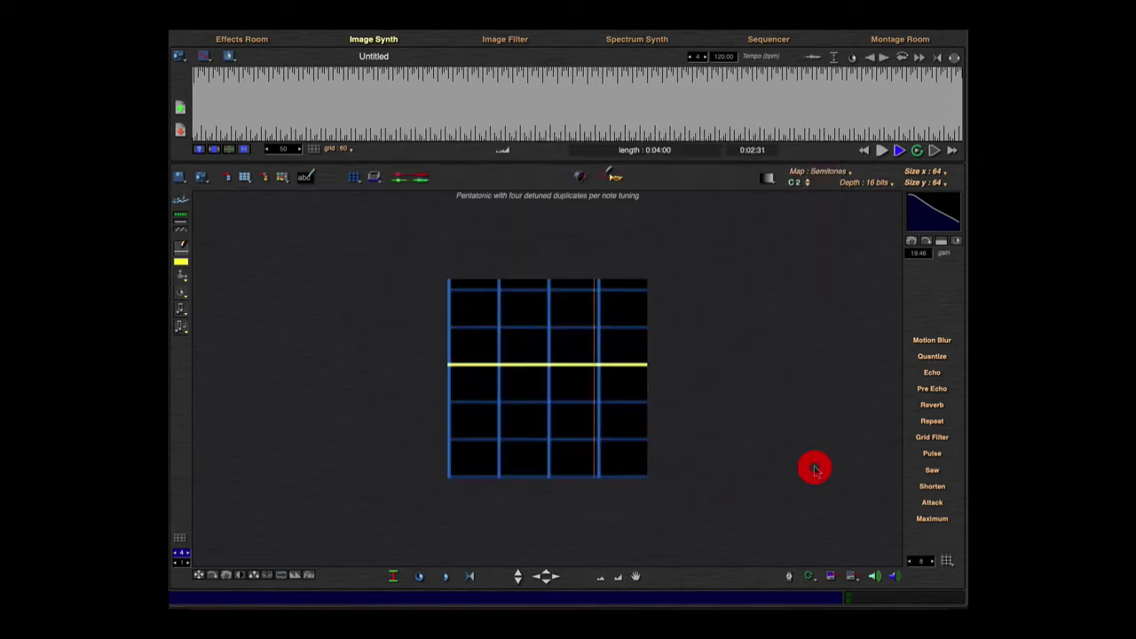
key(space)
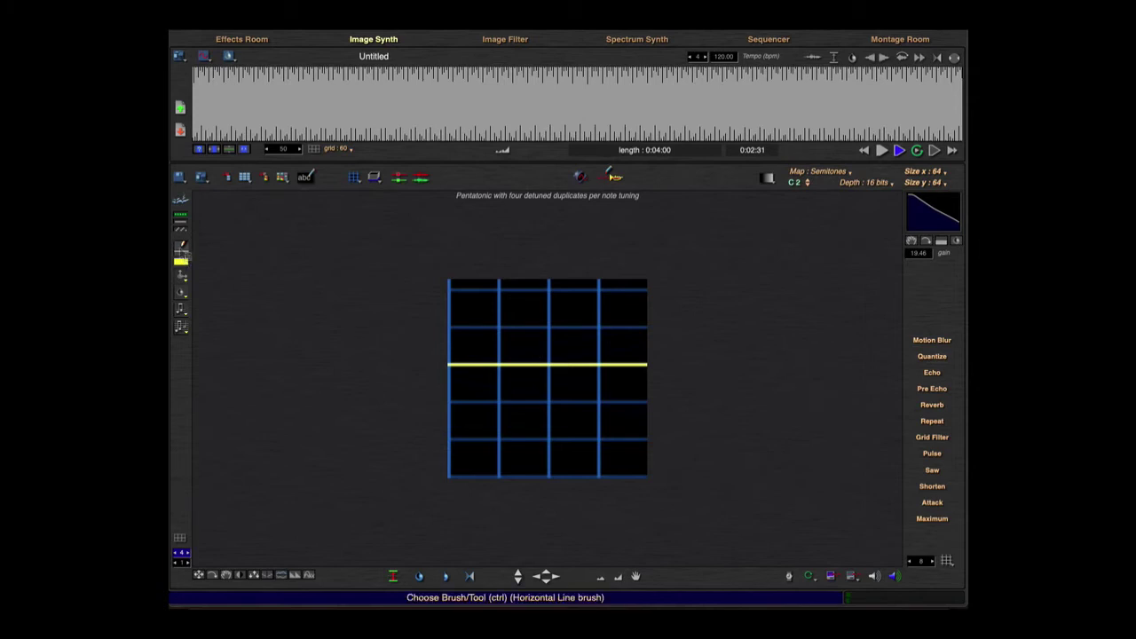
click(182, 262)
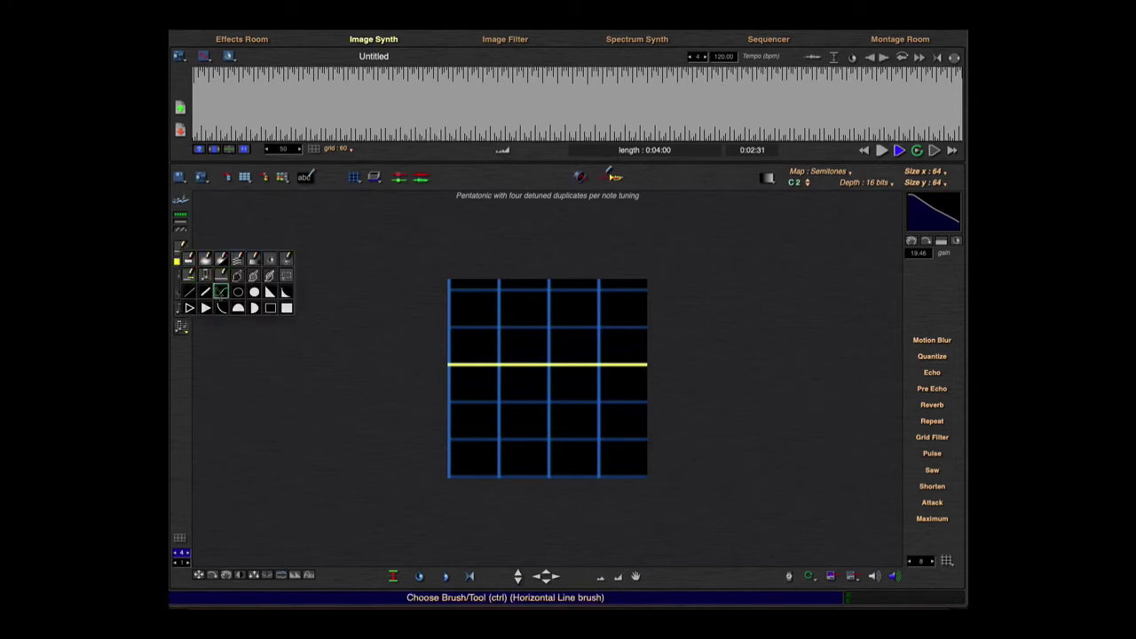
click(205, 291)
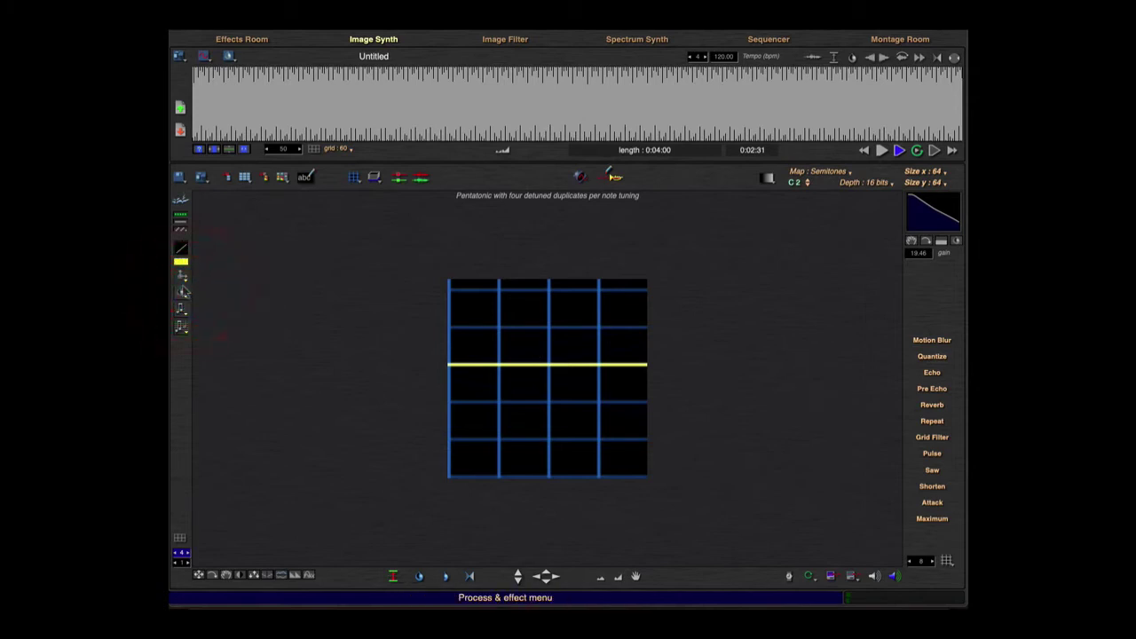
key(BackSpace)
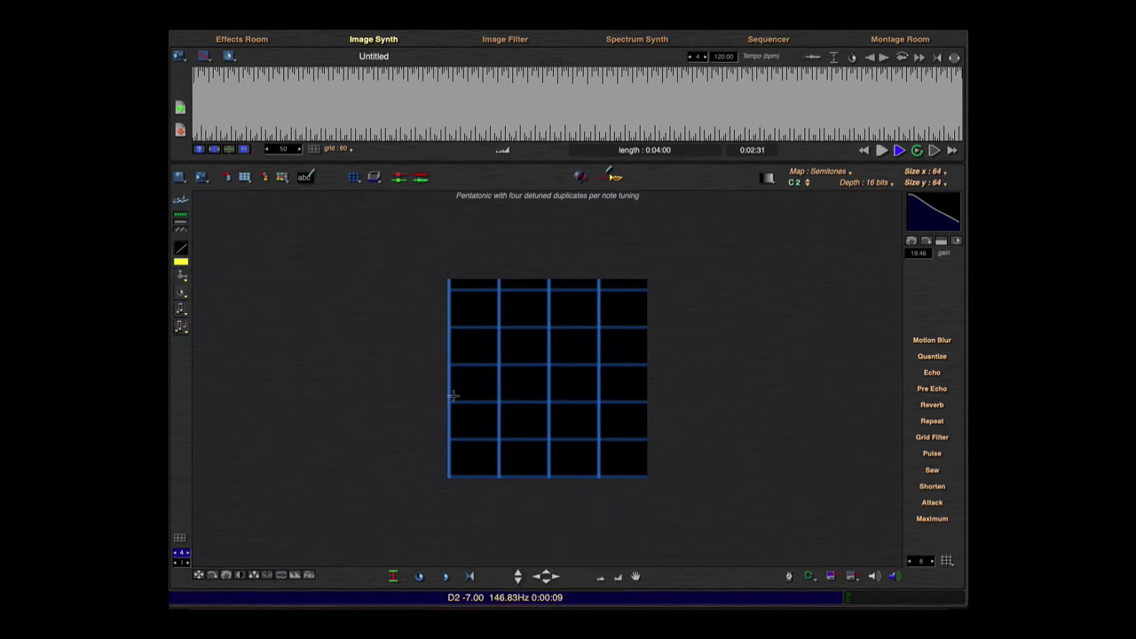
drag(450, 394, 669, 326)
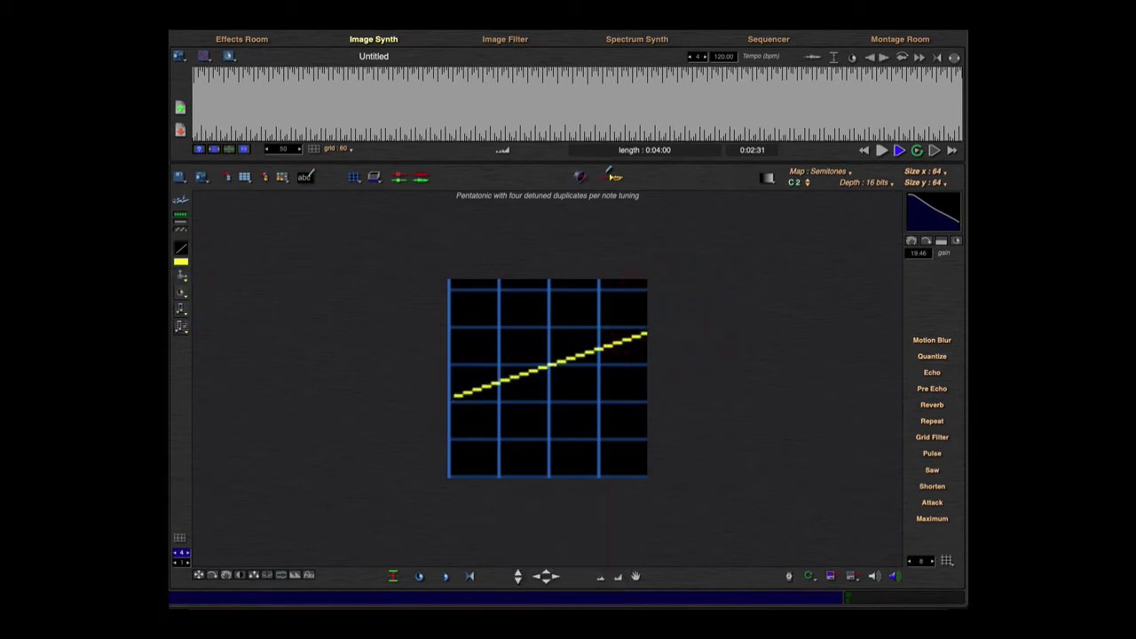
click(937, 345)
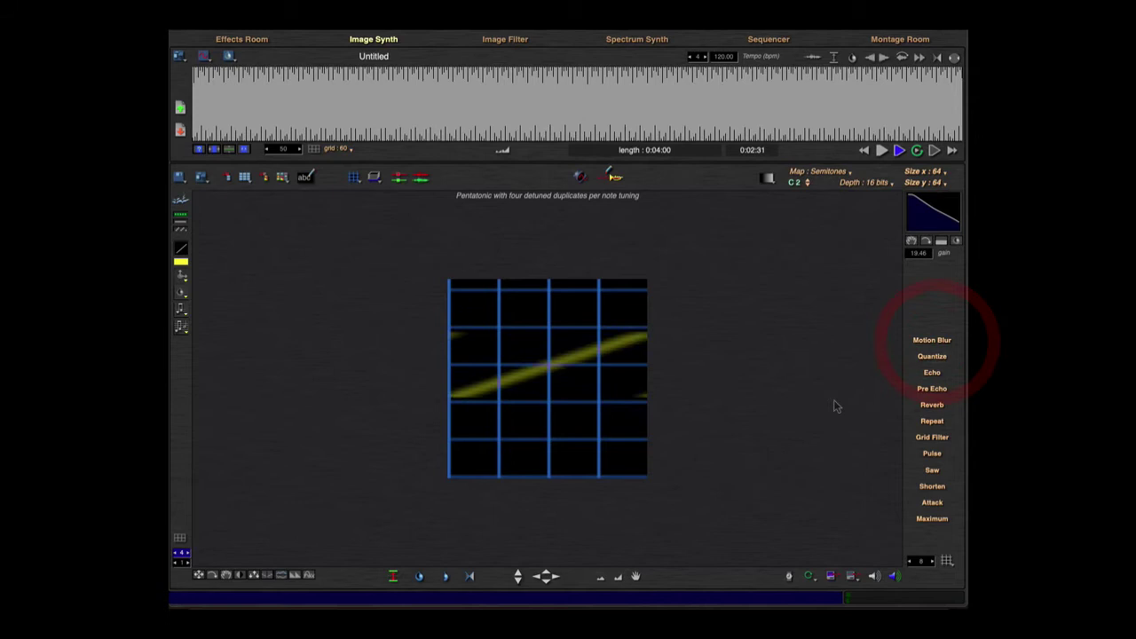
key(space)
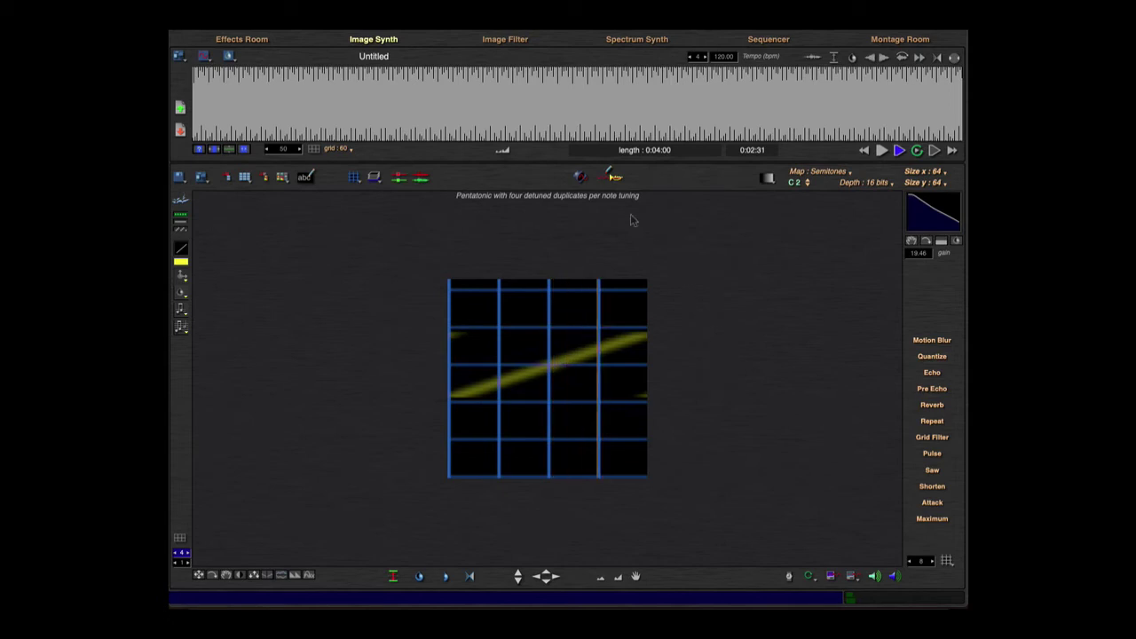
- Reopen the WaveSynth settings and adjust the PingPong Echo dry/wet, feedback and delay times
click(611, 177)
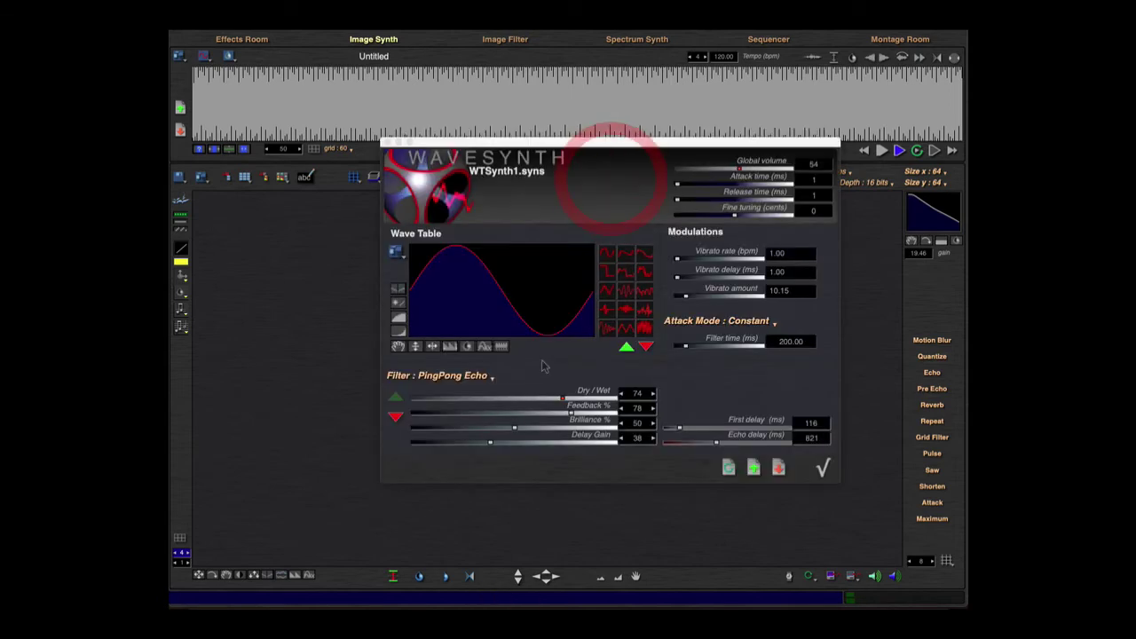
drag(561, 397, 468, 397)
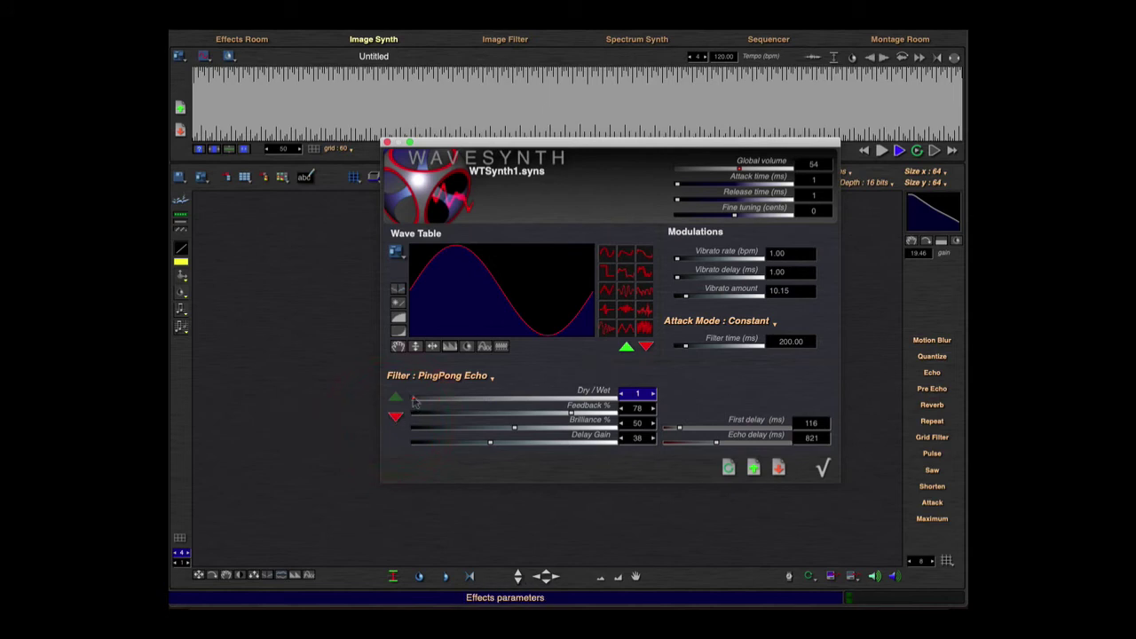
click(527, 400)
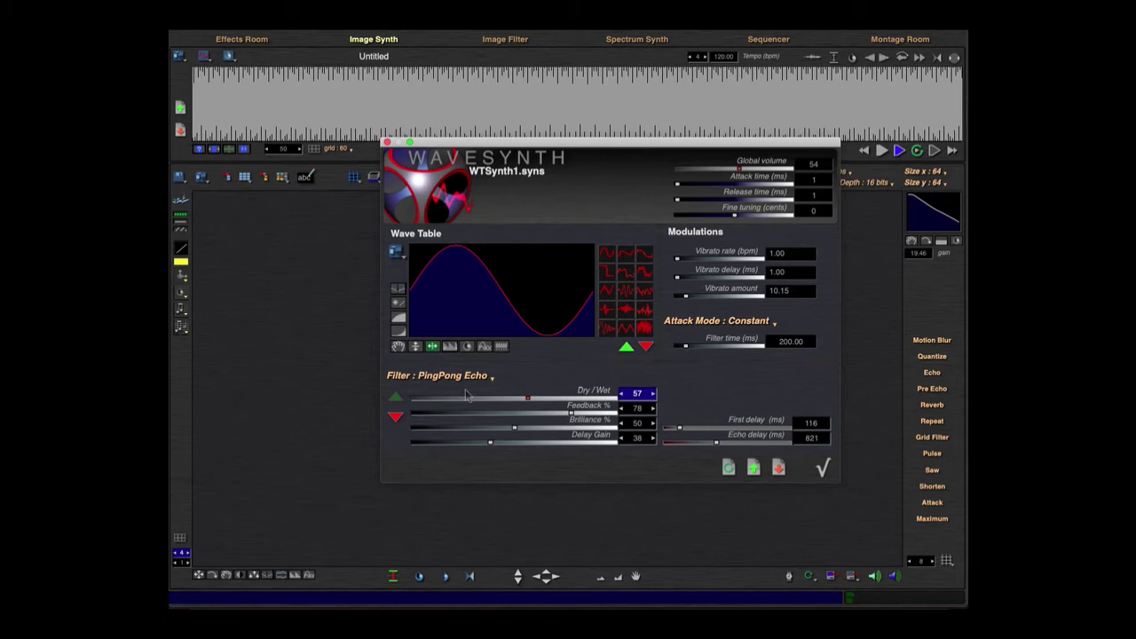
click(587, 413)
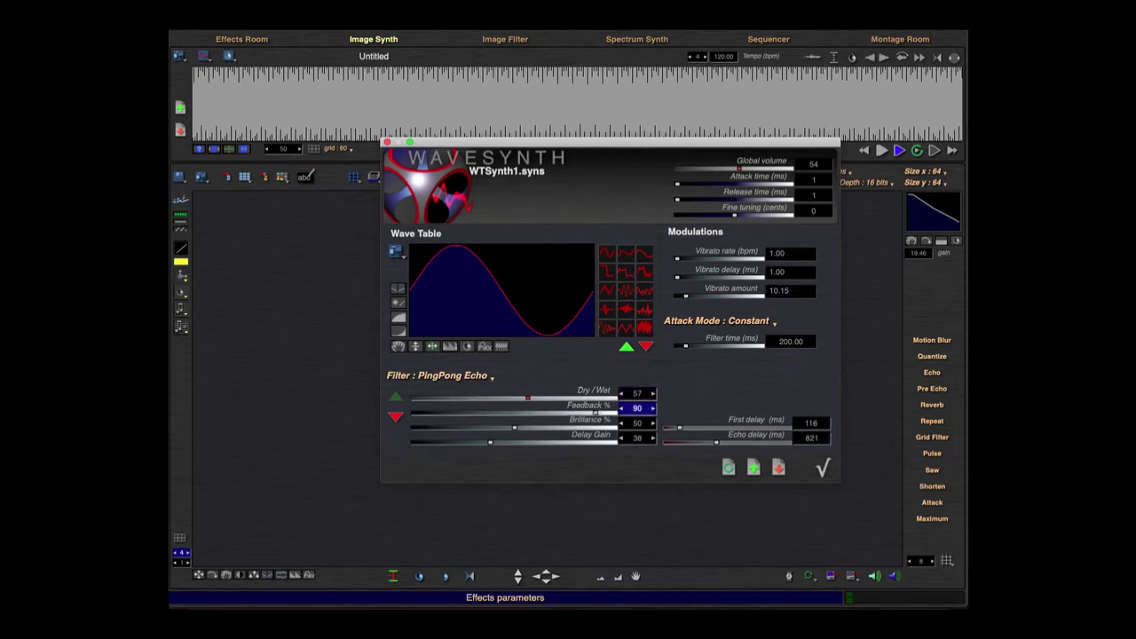
click(548, 418)
drag(714, 448, 686, 454)
click(681, 429)
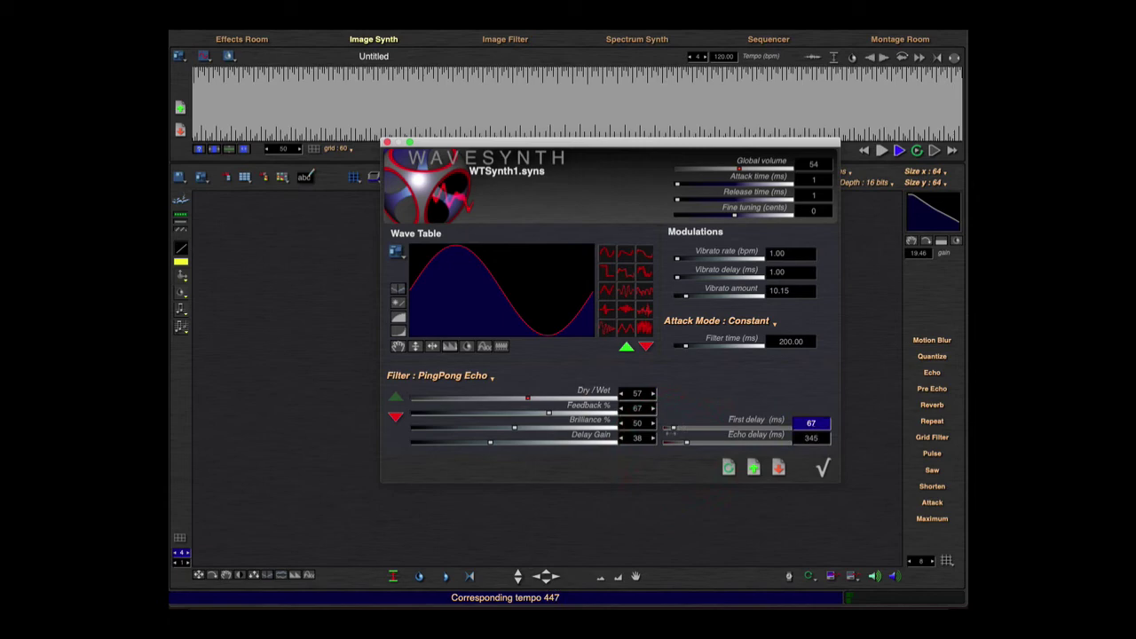
drag(673, 428, 619, 447)
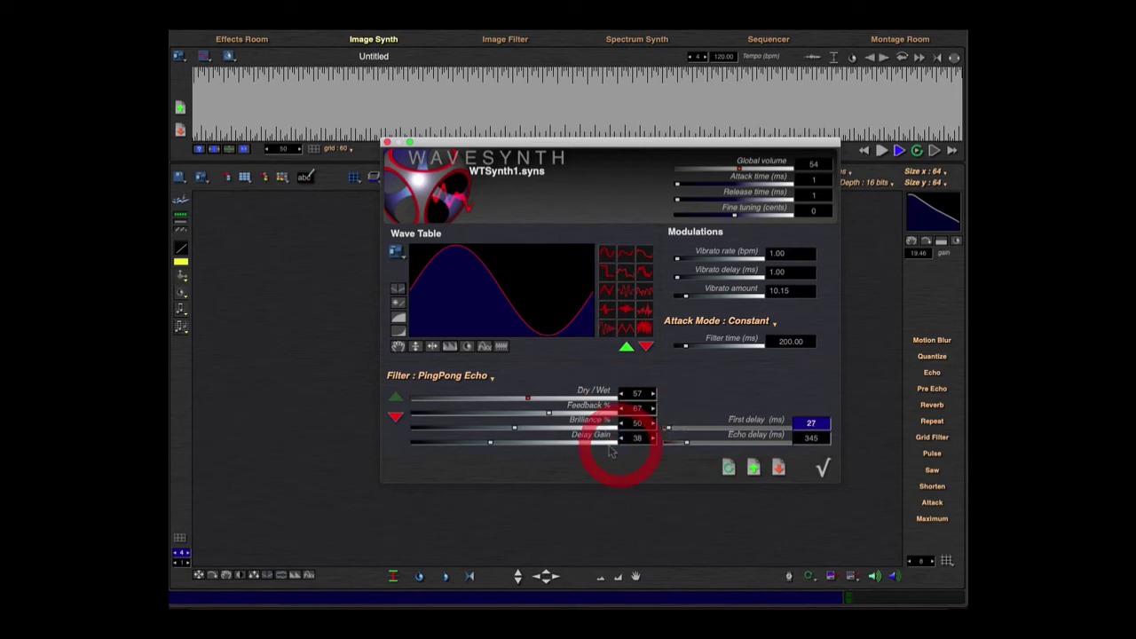
- Raise the echo brilliance, push feedback to 98 and bring dry/wet up to 58
click(525, 429)
drag(536, 433, 602, 415)
click(563, 414)
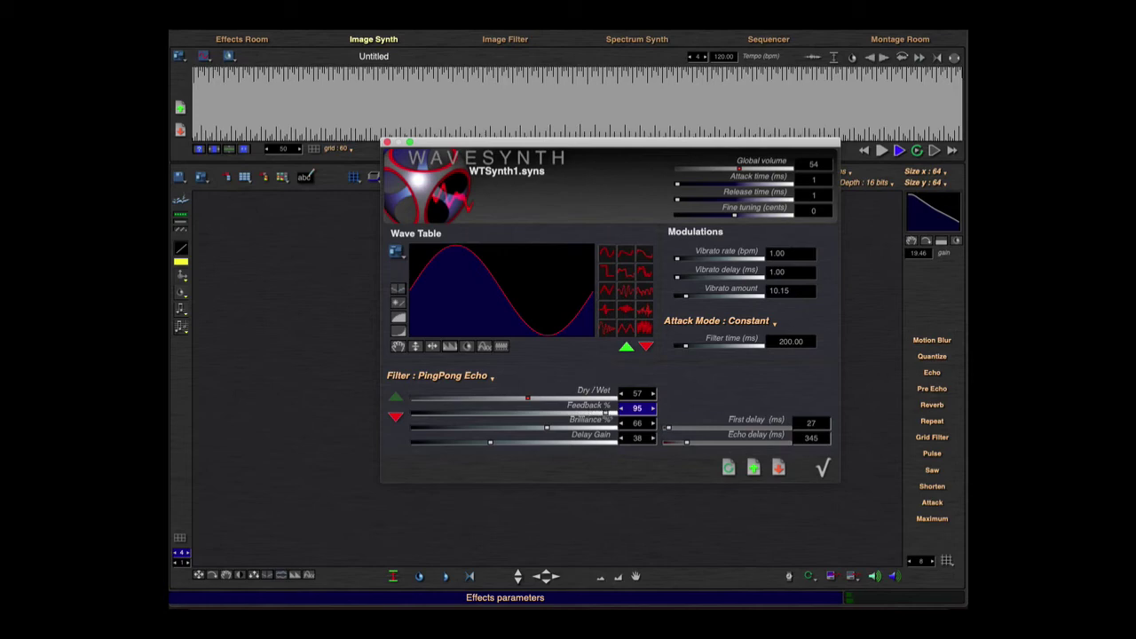
drag(611, 413, 671, 453)
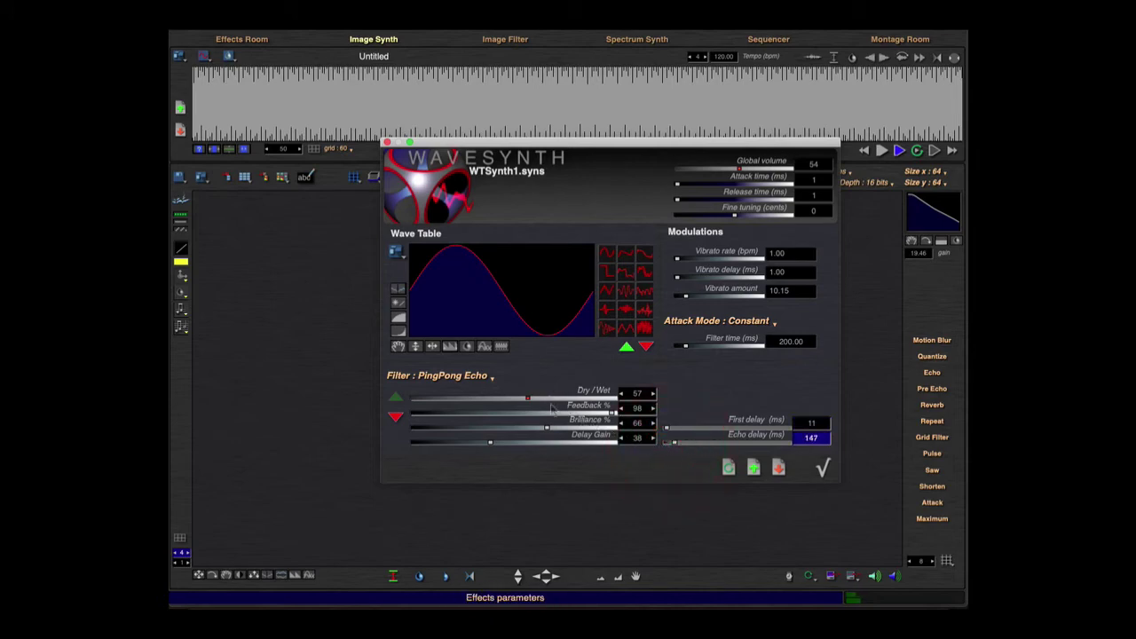
drag(551, 399, 588, 399)
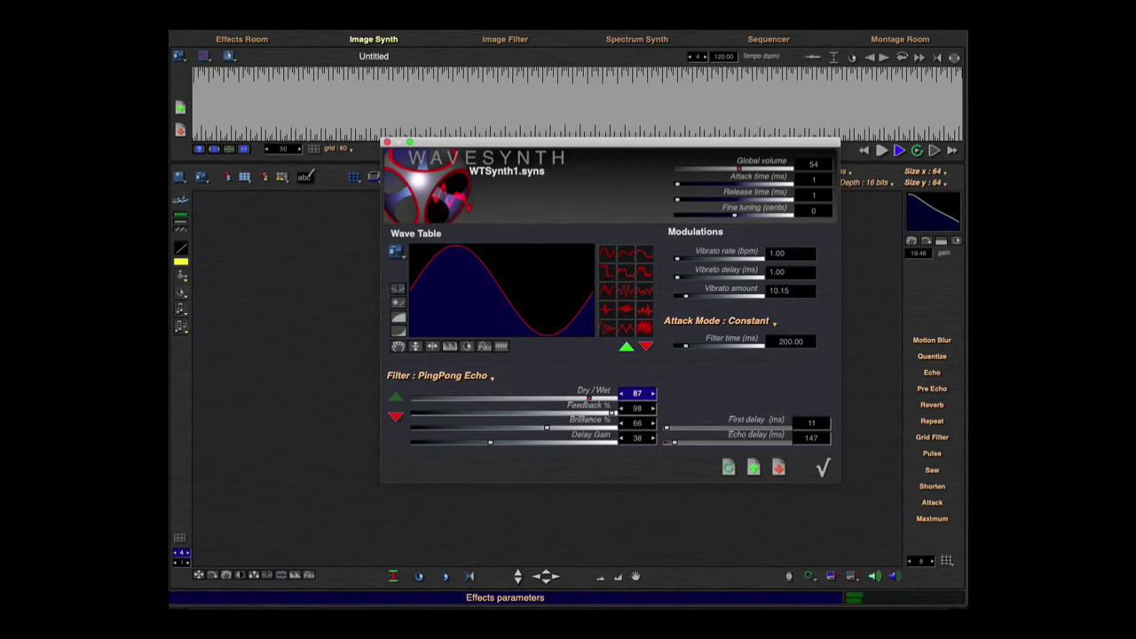
- Accept the WaveSynth settings, close its editor and stop playback
click(532, 413)
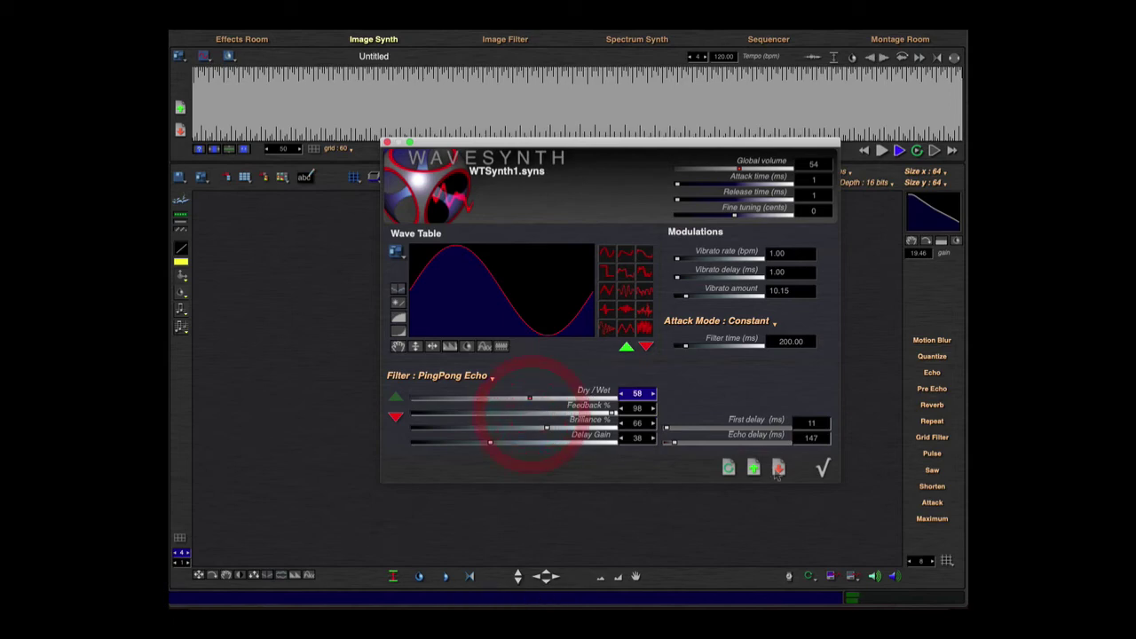
click(822, 469)
click(820, 477)
key(space)
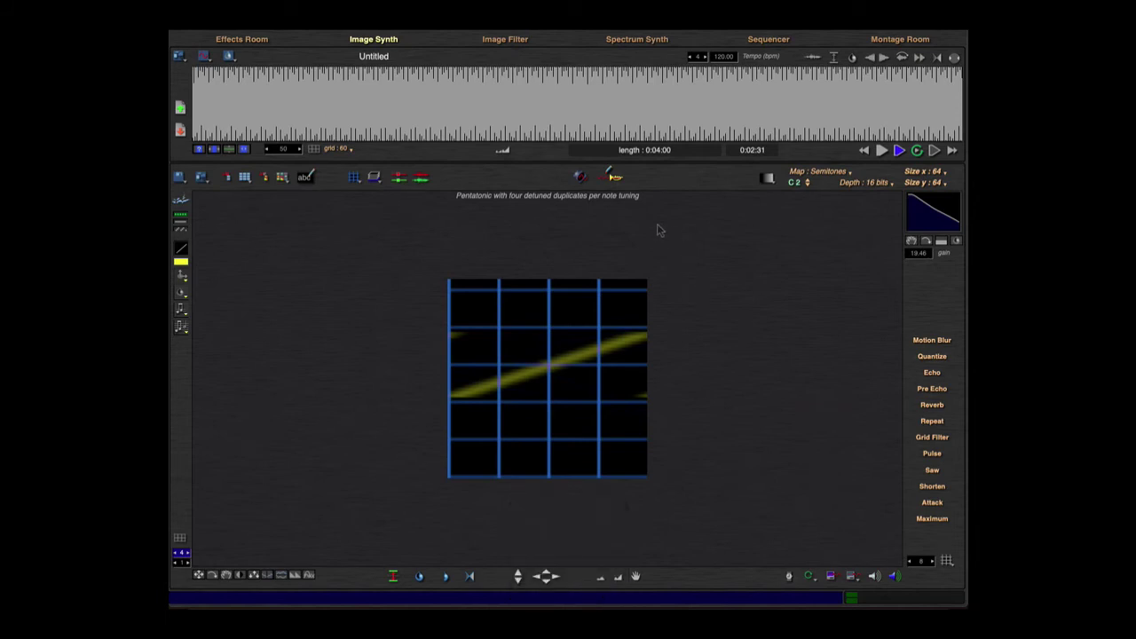
- Load MultiWaves.synm as the instrument, reposition its MultiWave Synth editor and open the Mode list
click(581, 177)
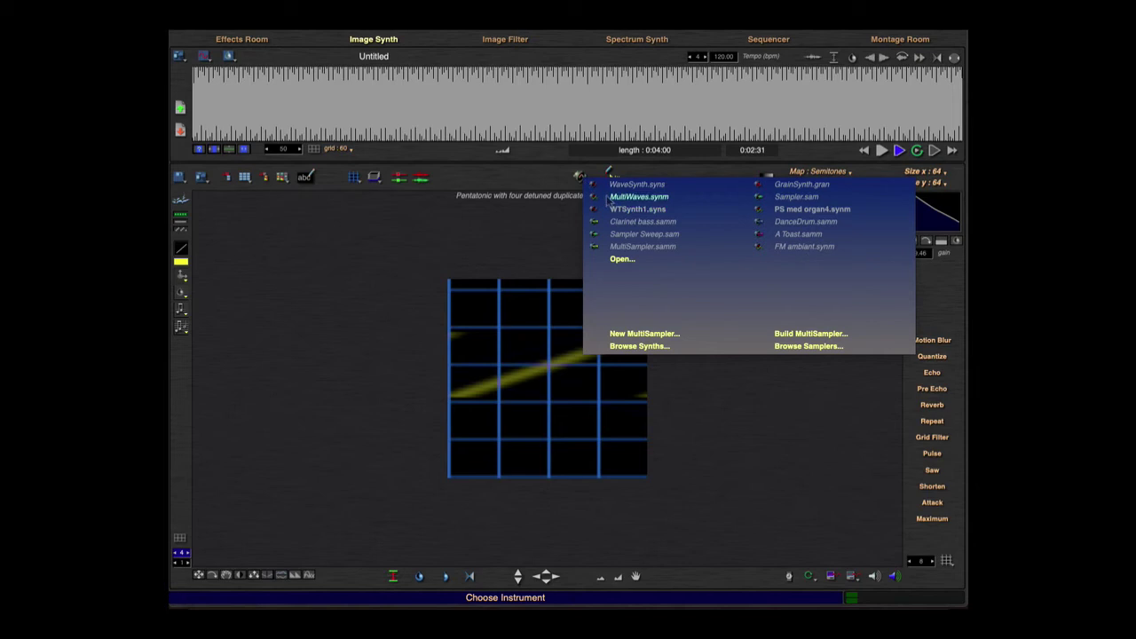
click(608, 197)
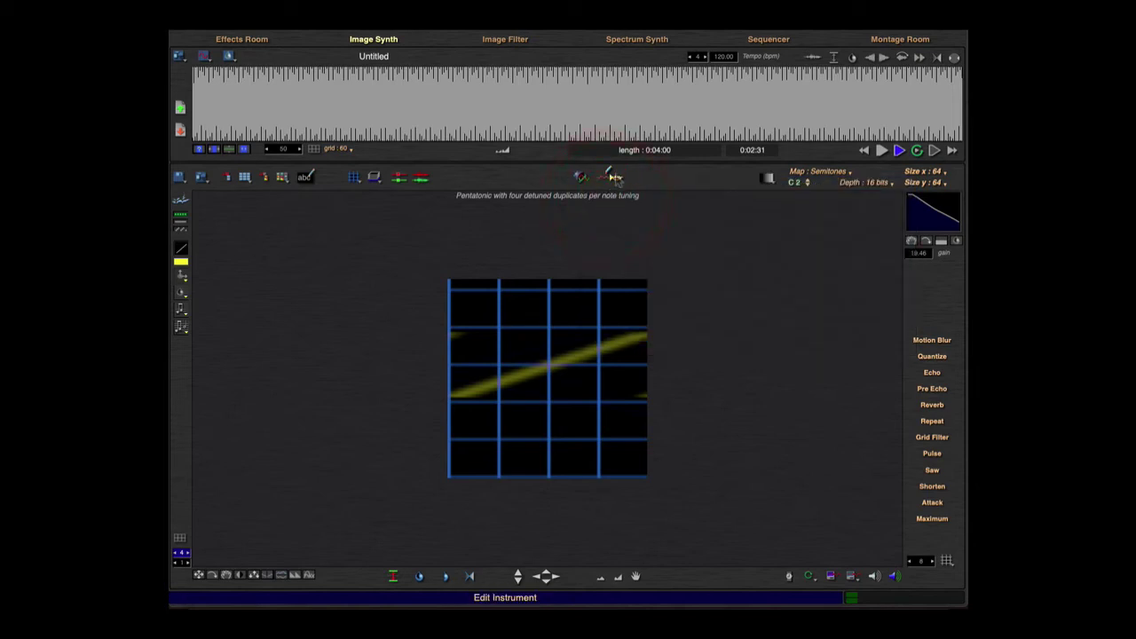
click(614, 178)
drag(613, 140, 596, 182)
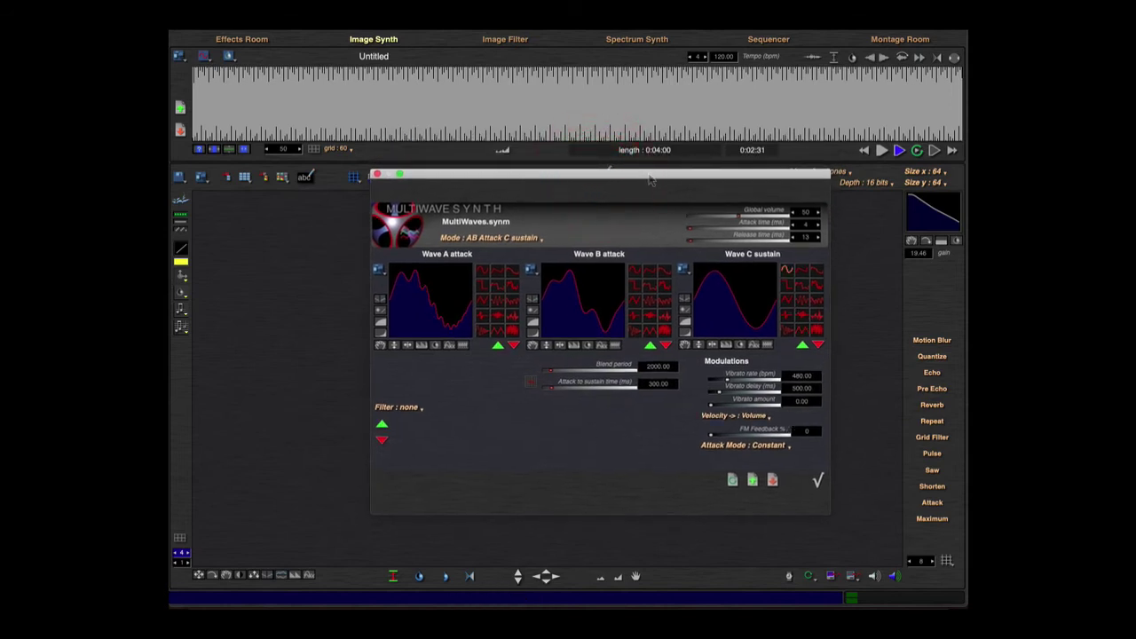
drag(649, 181, 640, 167)
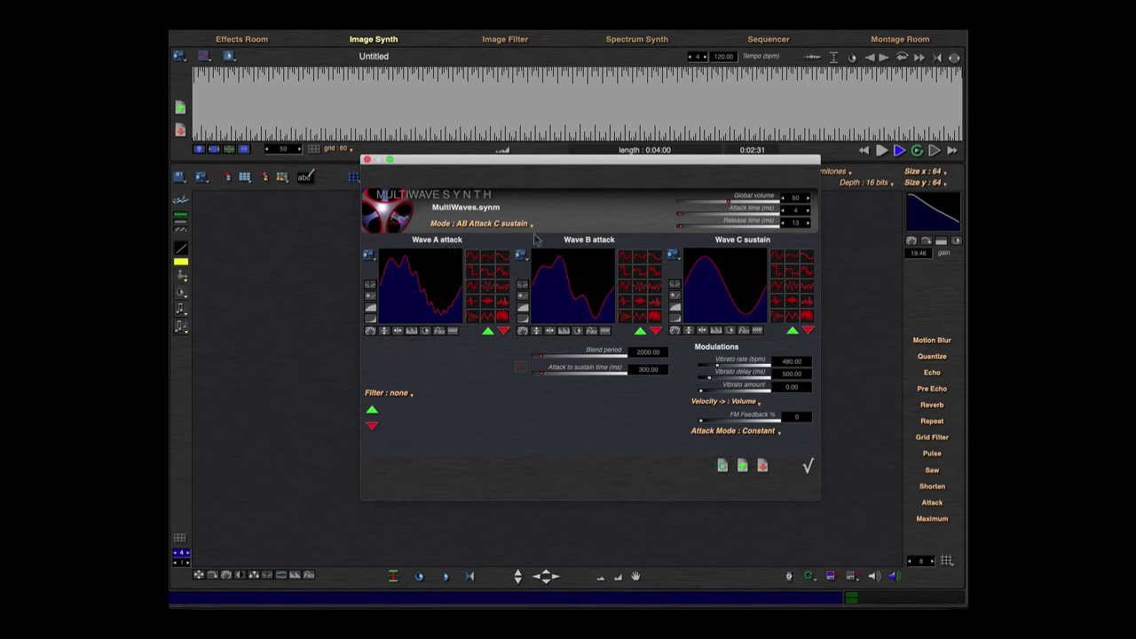
drag(502, 164, 497, 159)
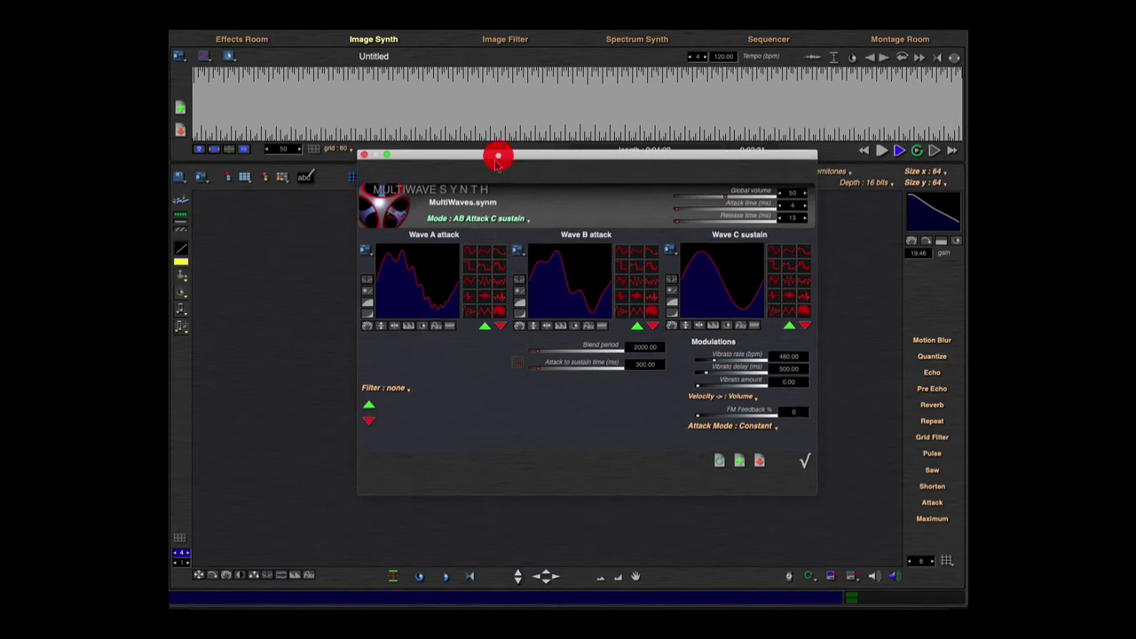
click(469, 222)
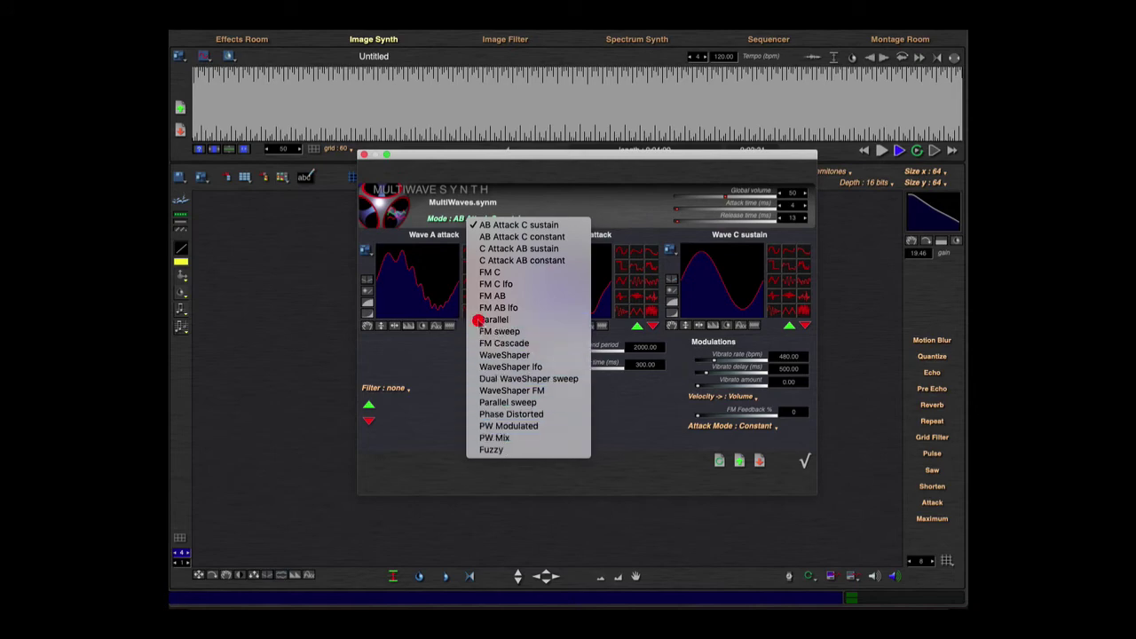
- Choose Parallel as the MultiWave Synth mode
click(479, 319)
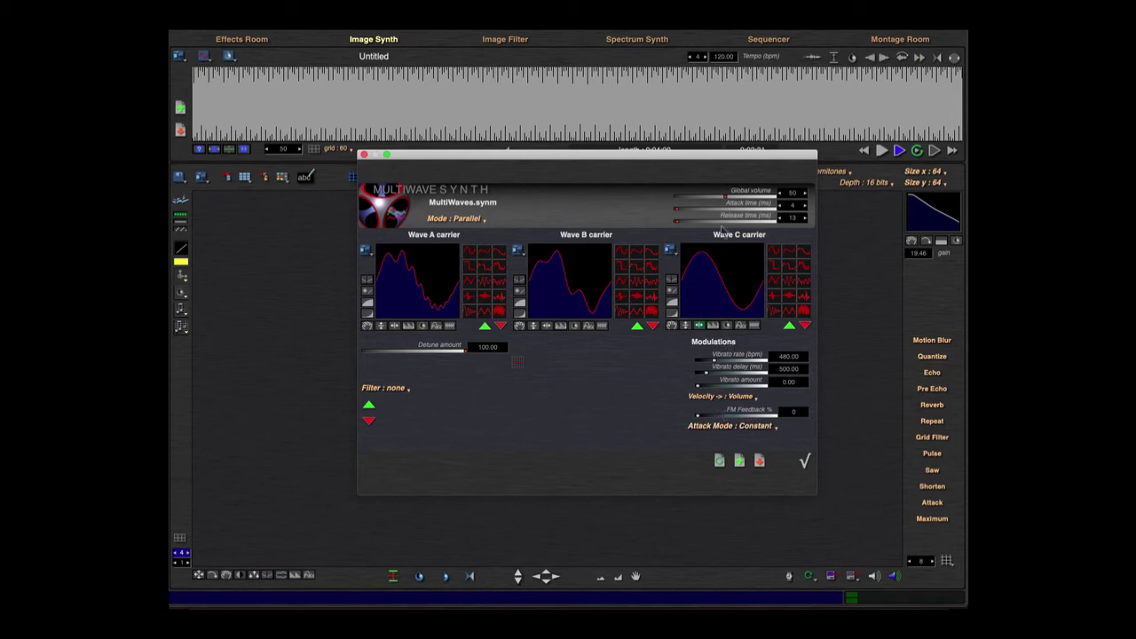
- Close the MultiWave Synth editor and switch the instrument to GrainSynth.gran
click(805, 461)
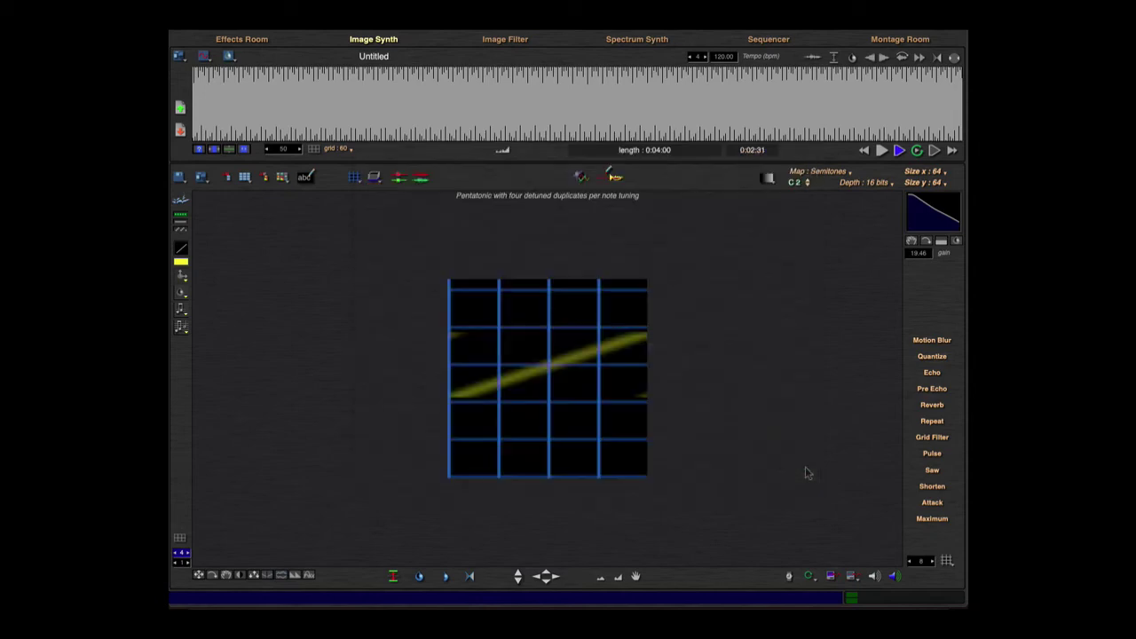
click(804, 467)
click(578, 181)
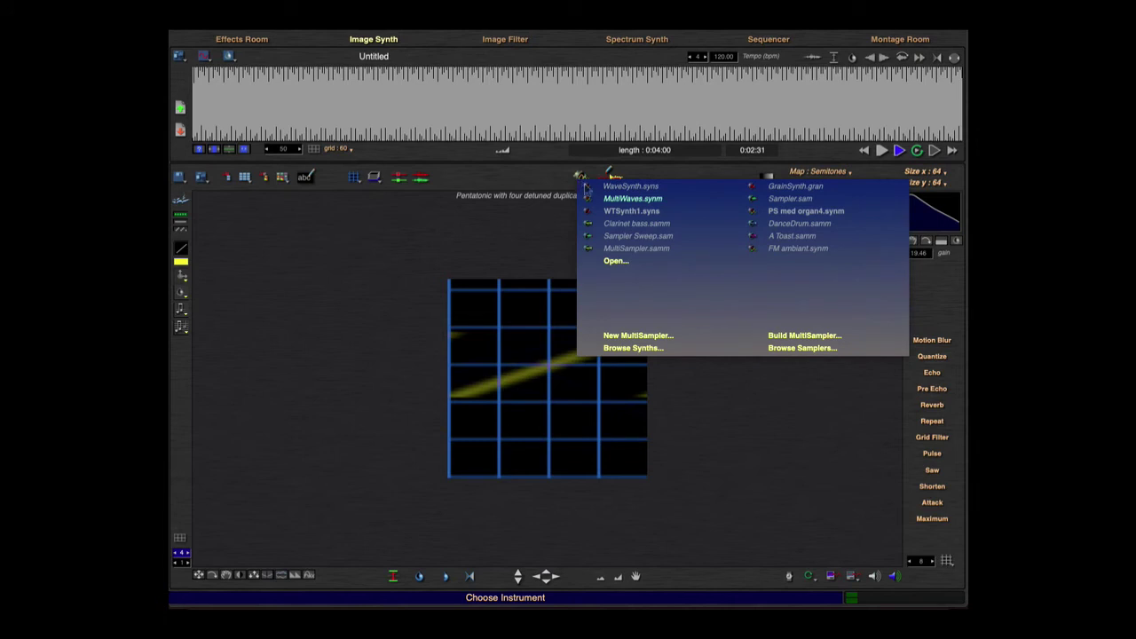
click(789, 186)
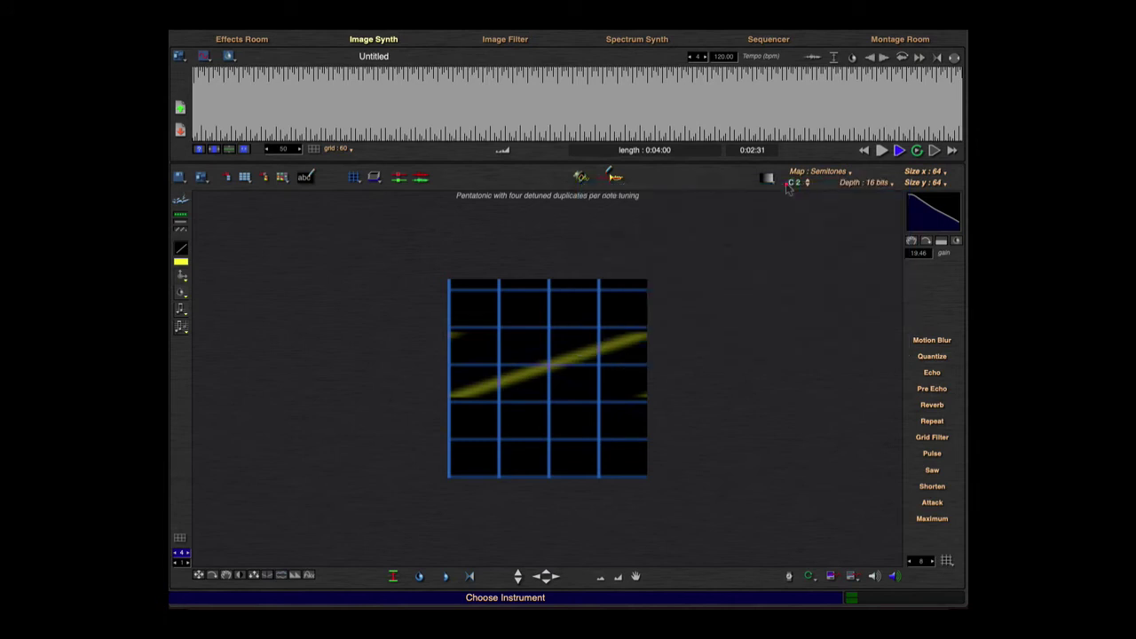
- Open and reposition the GrainSynth editor, leaving its Mode on Balanced
click(623, 180)
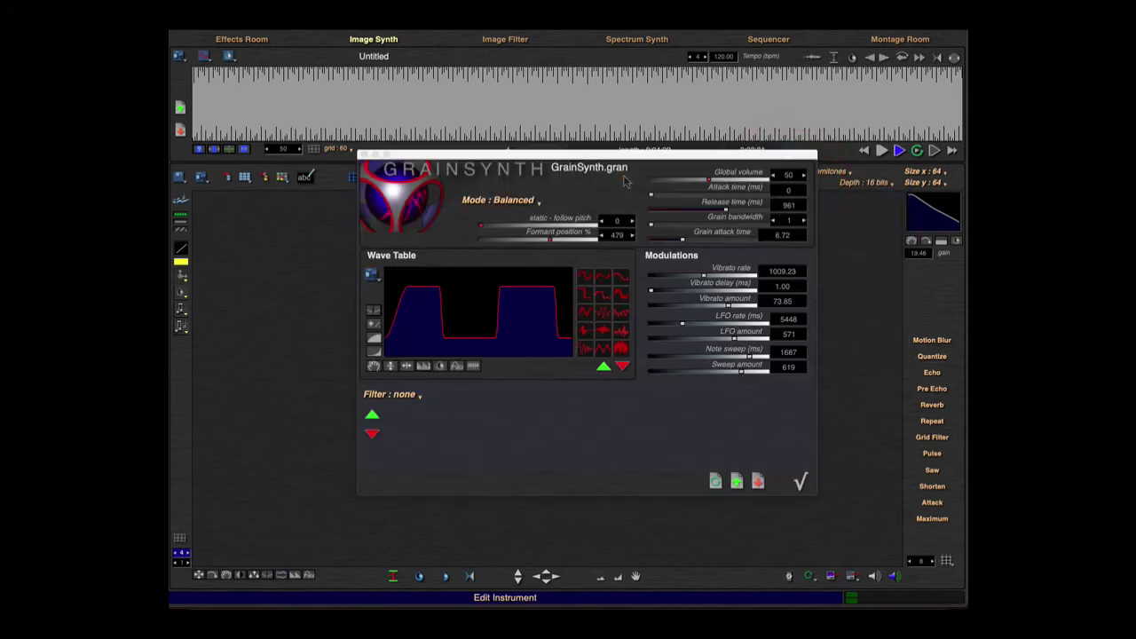
drag(619, 156, 609, 202)
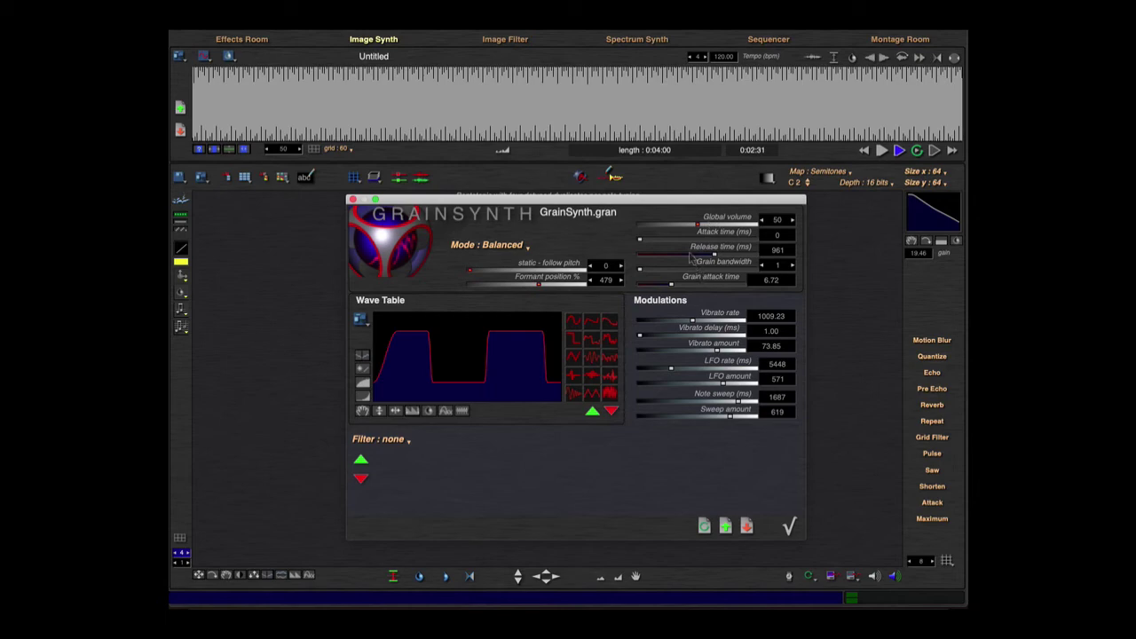
click(507, 249)
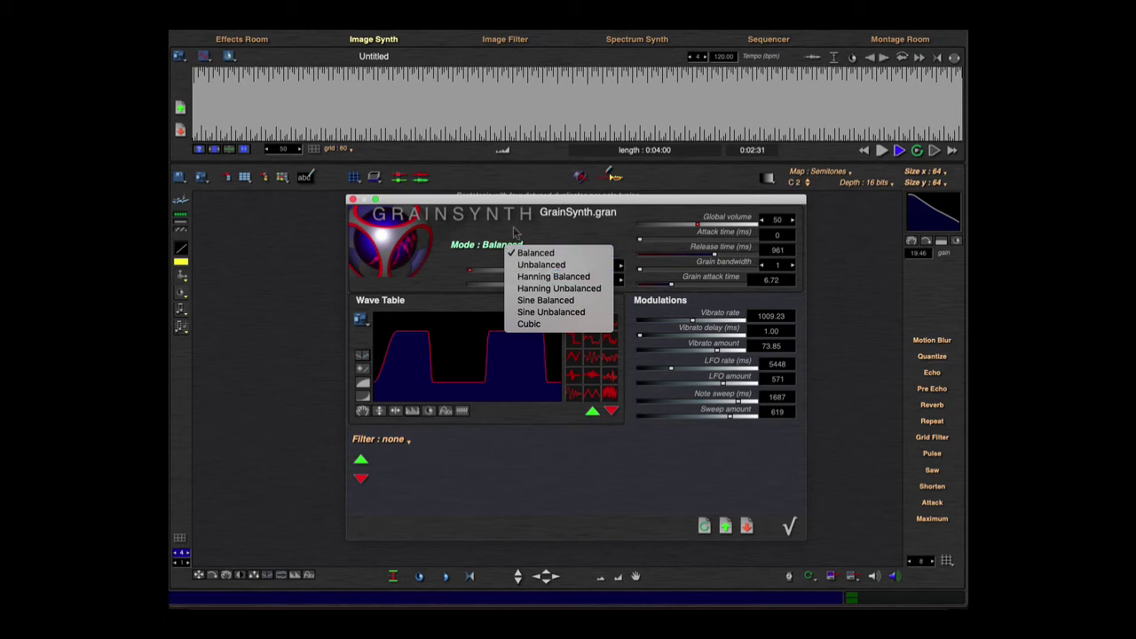
click(515, 229)
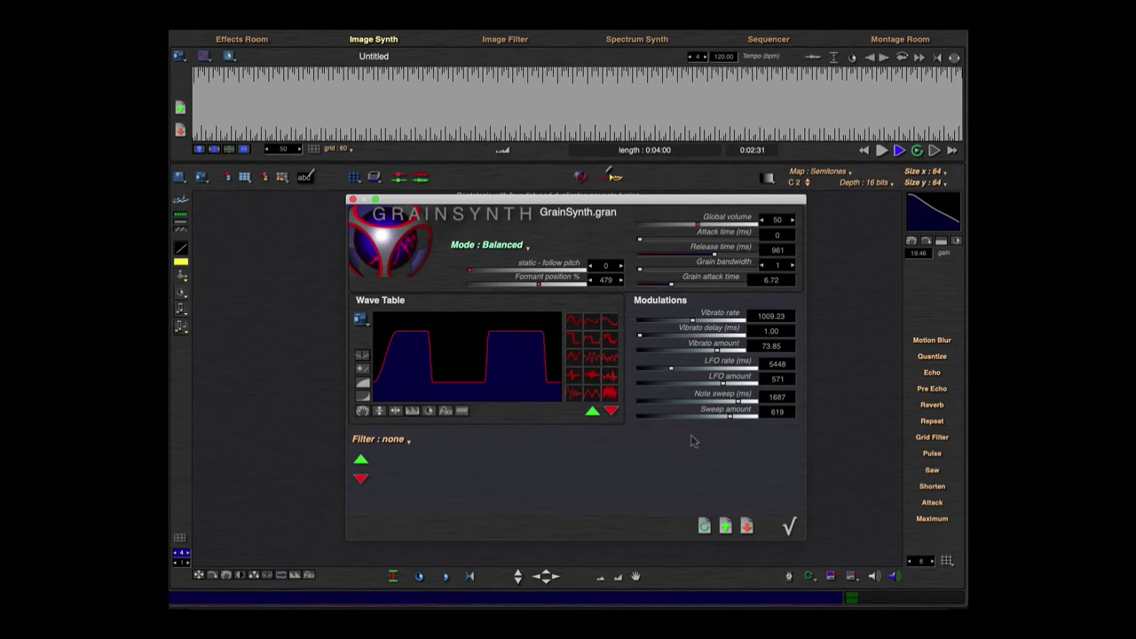
- Close the GrainSynth editor, load Sampler.sam and open its editor
click(788, 526)
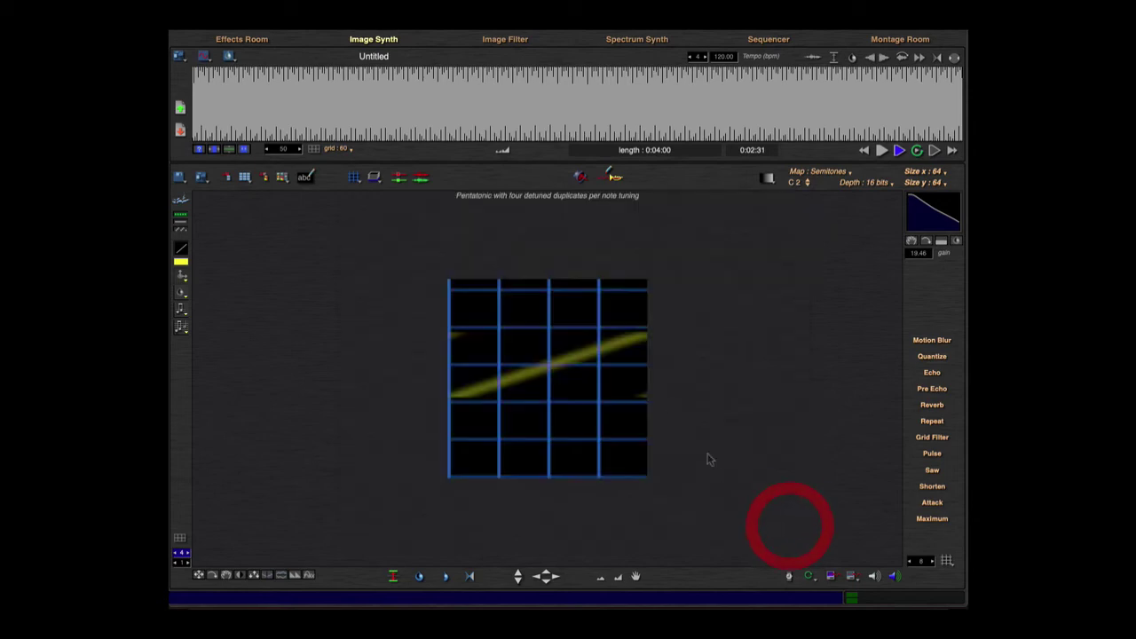
click(615, 176)
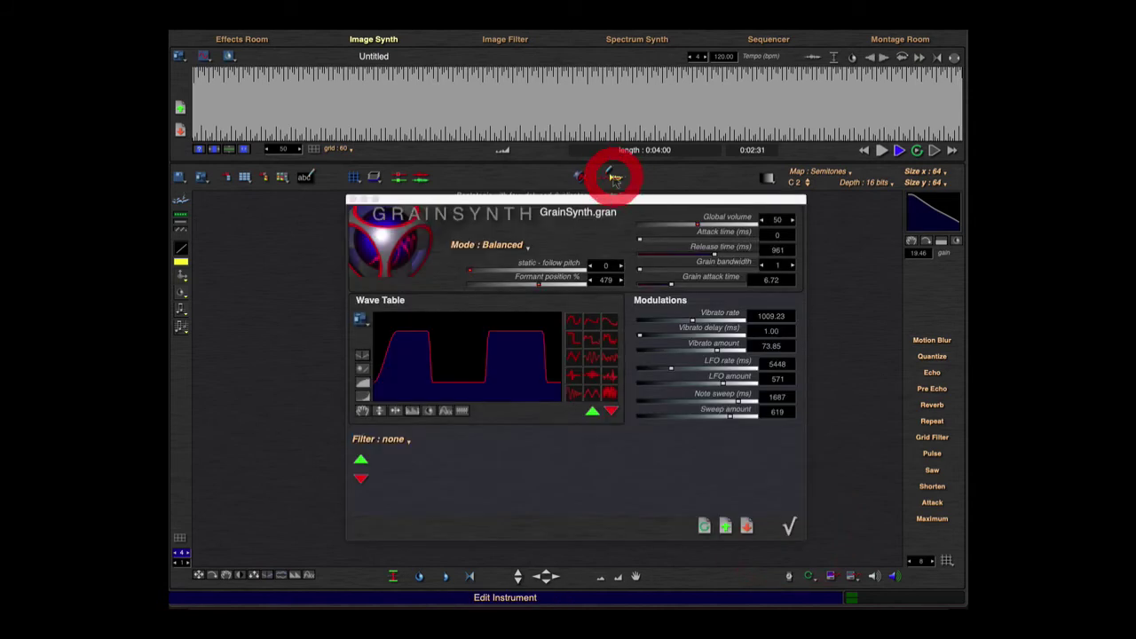
click(792, 527)
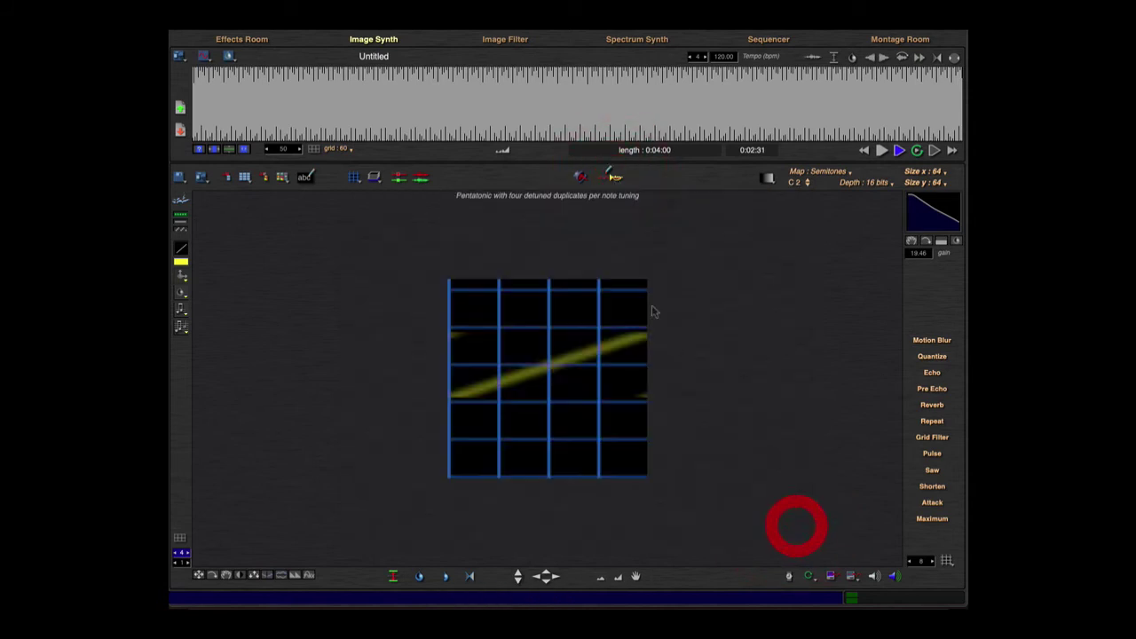
click(578, 176)
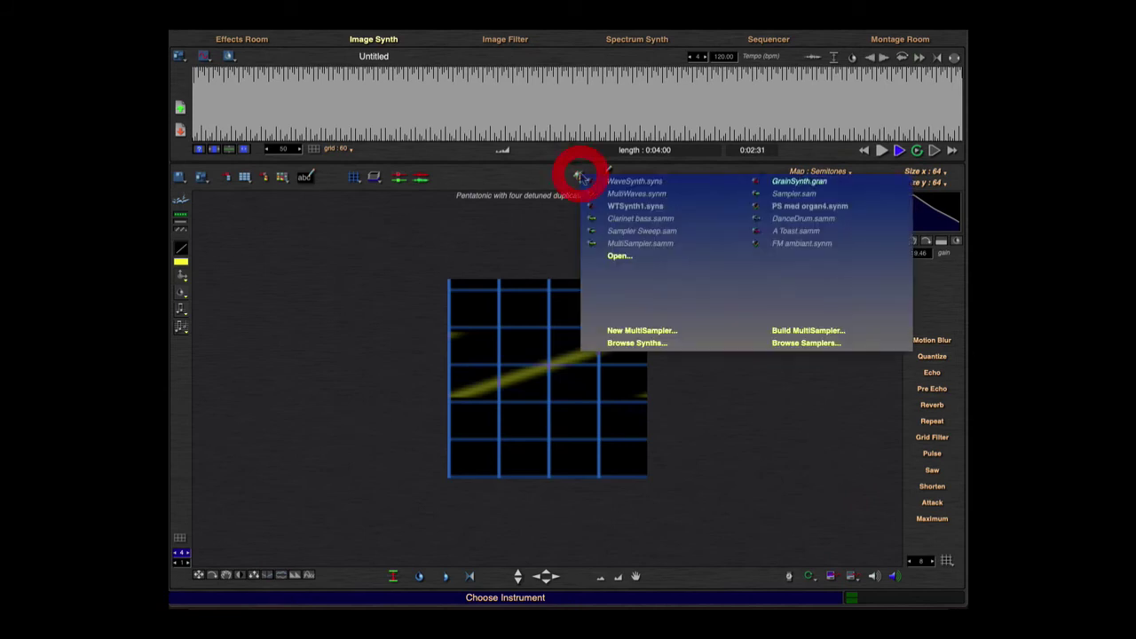
click(796, 195)
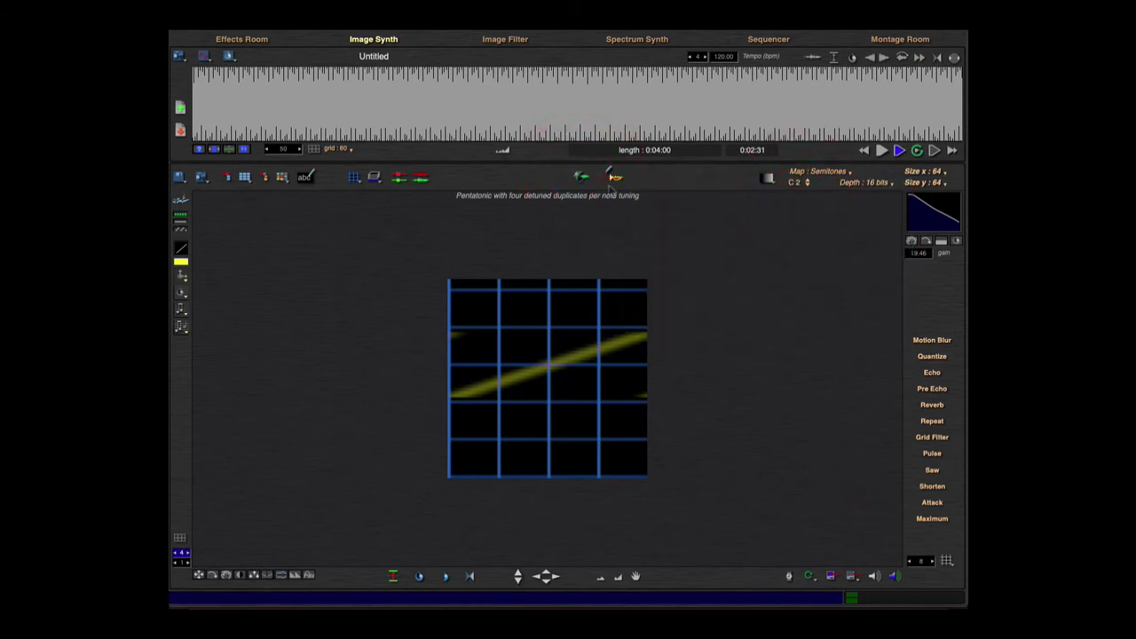
click(612, 177)
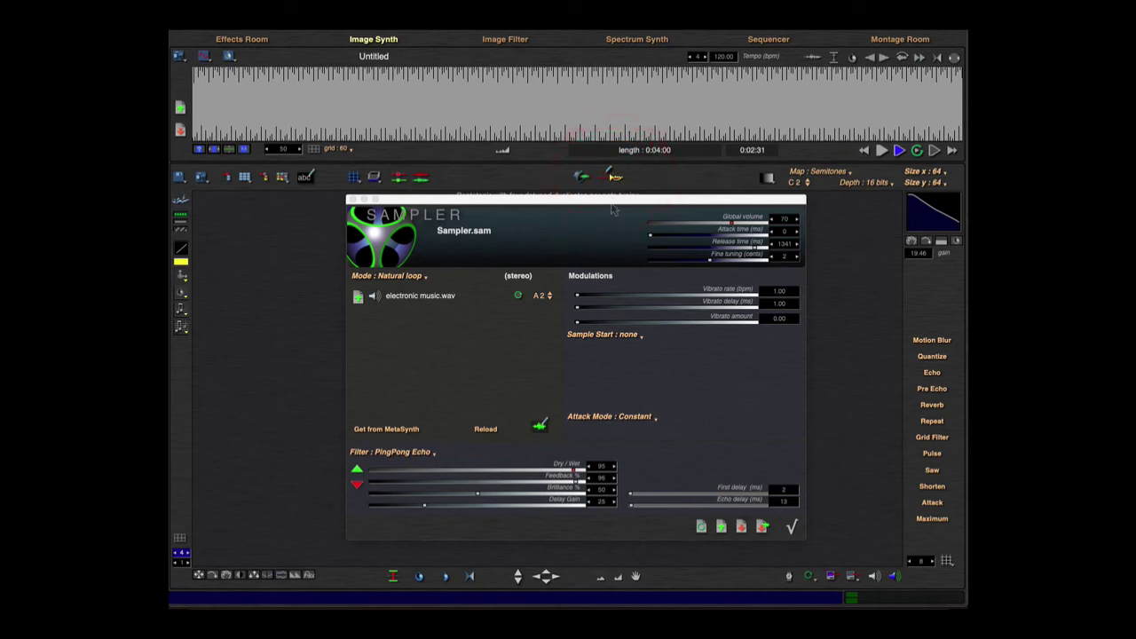
click(614, 178)
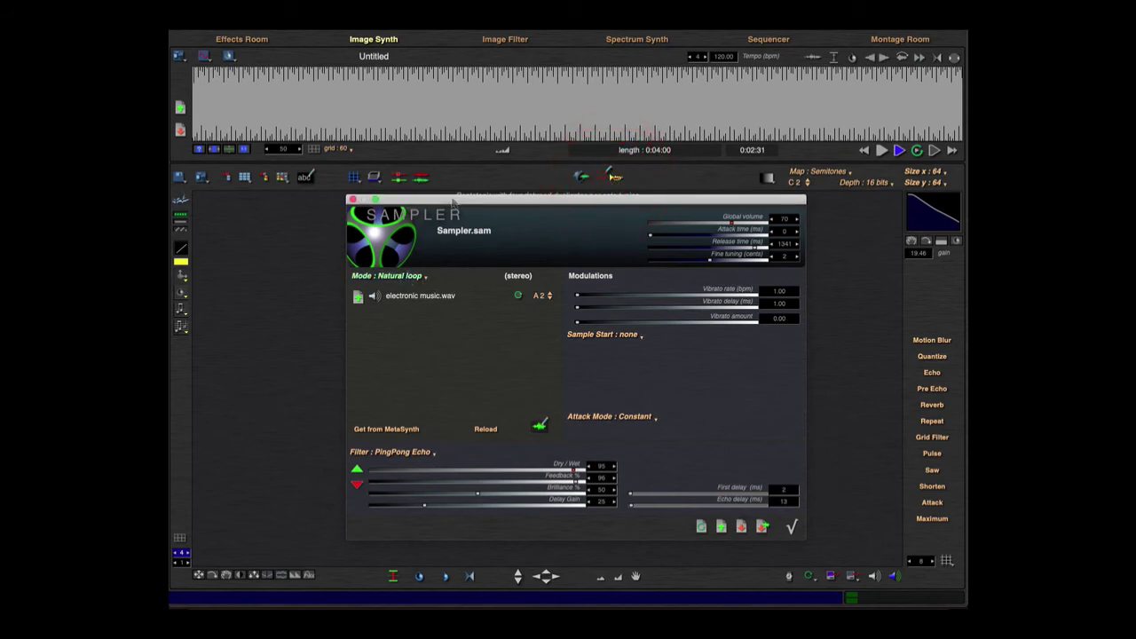
drag(453, 203, 618, 178)
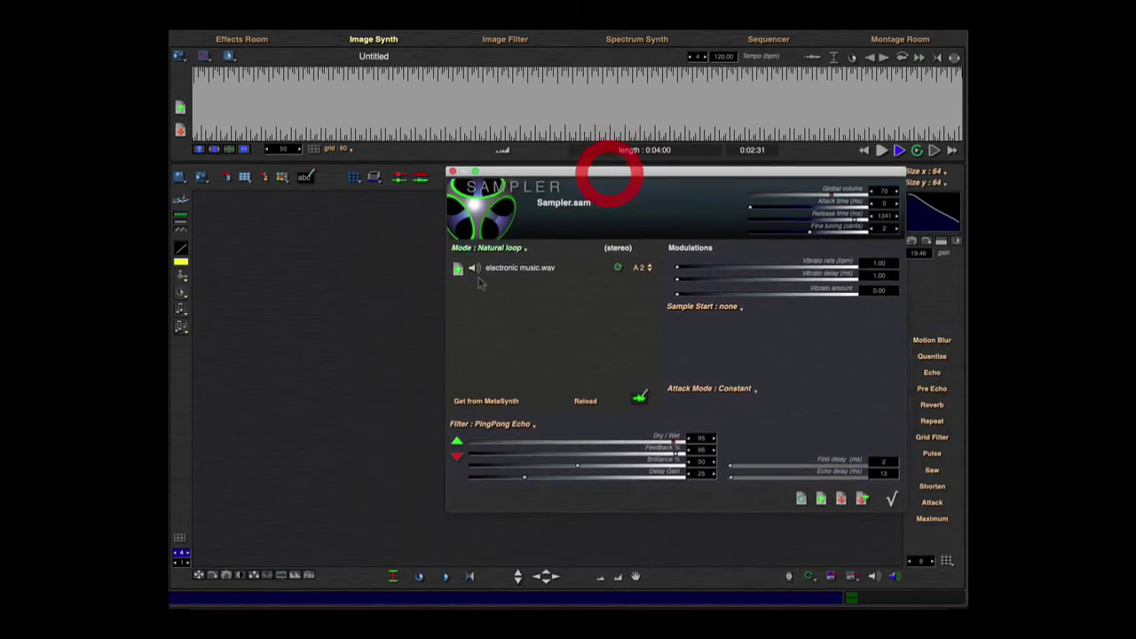
- Audition electronic music.wav, turn off the Sampler filter and audition it again
click(476, 274)
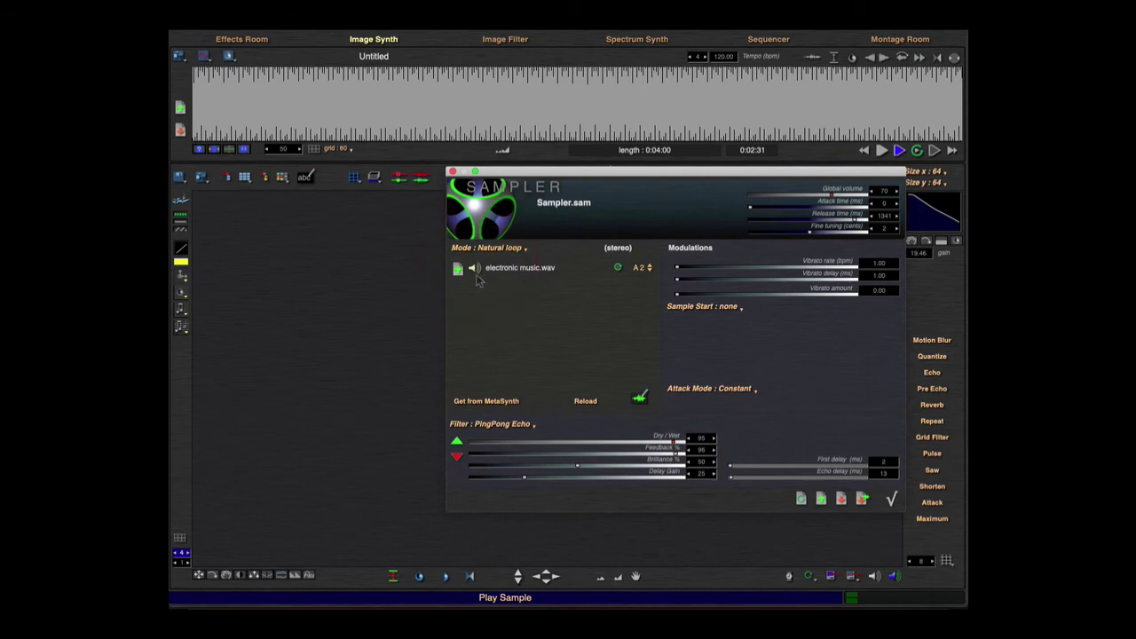
click(507, 425)
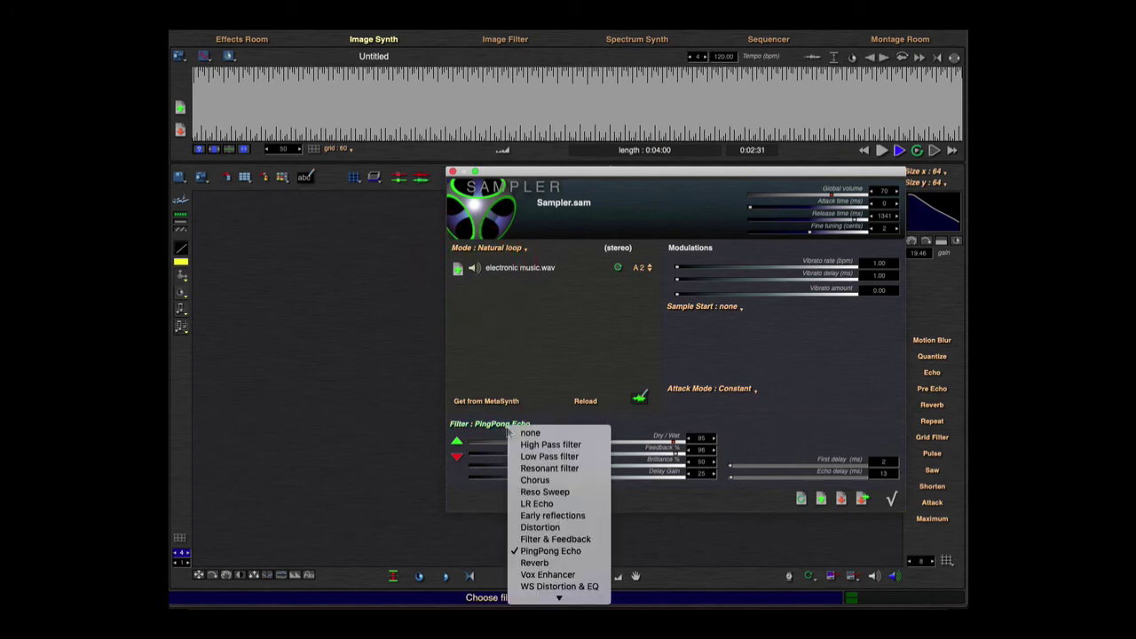
click(521, 433)
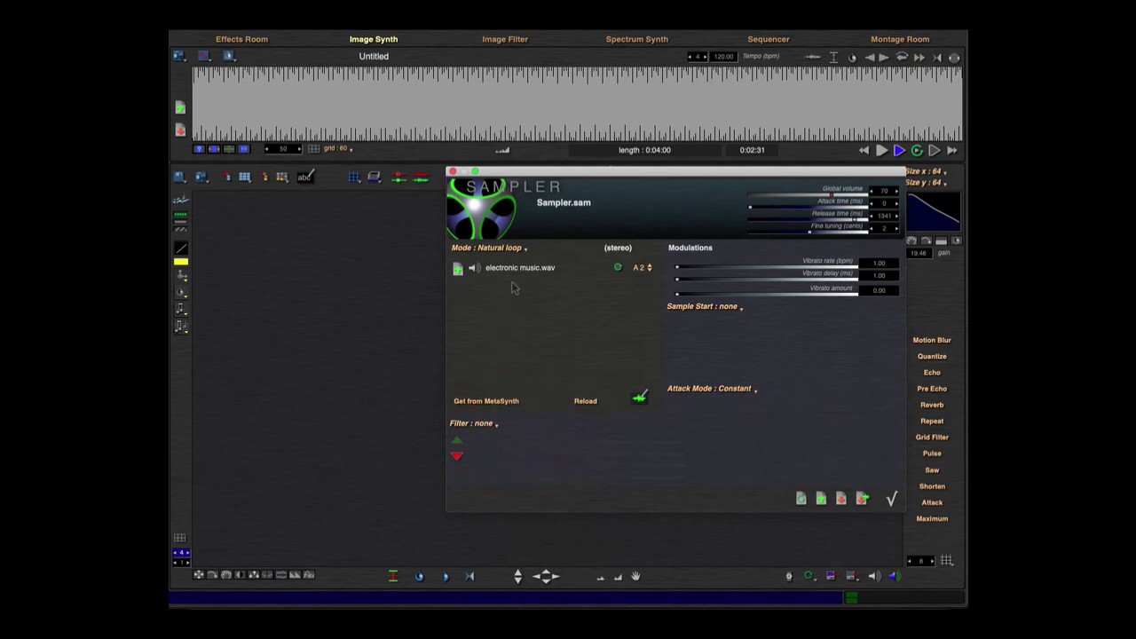
click(478, 271)
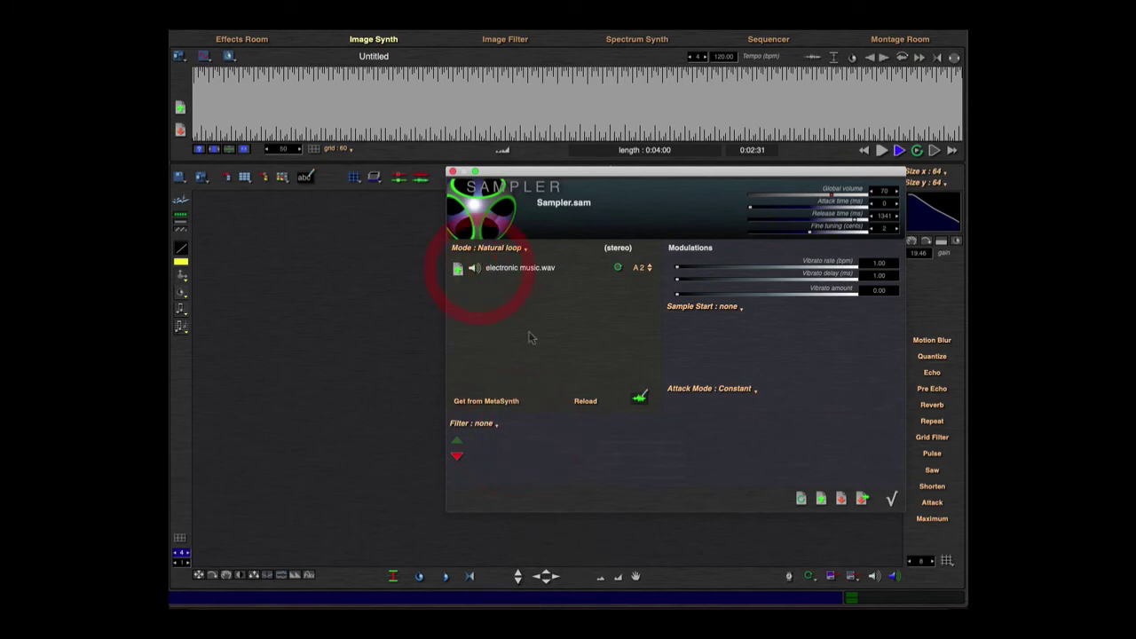
- Try Normal and Crossfaded Loop modes, then settle on Natural loop
click(516, 250)
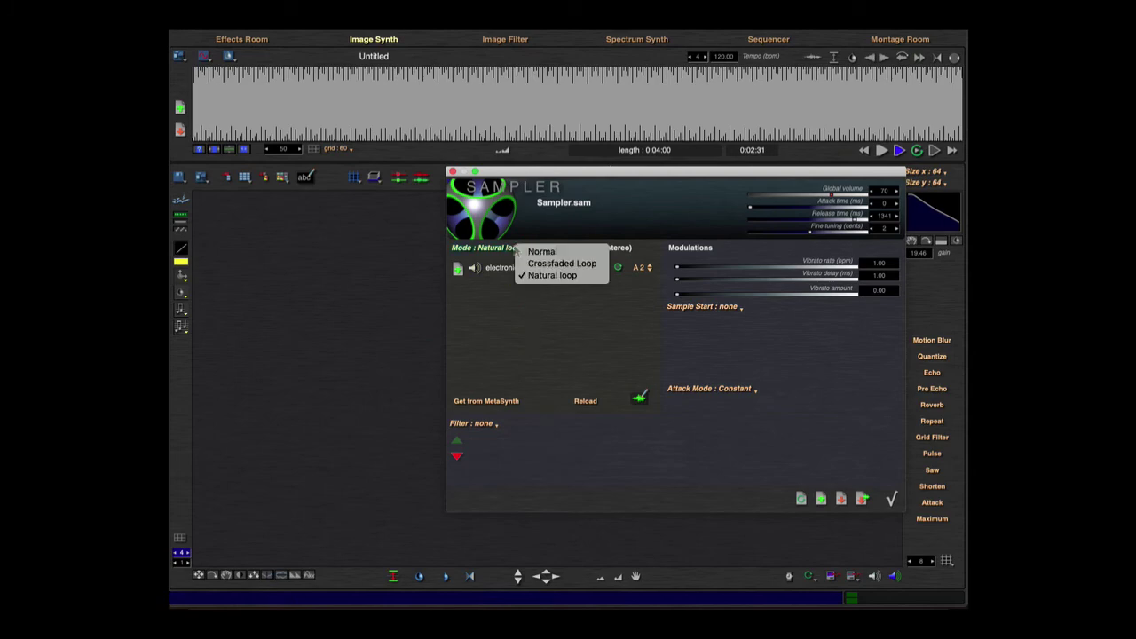
click(538, 253)
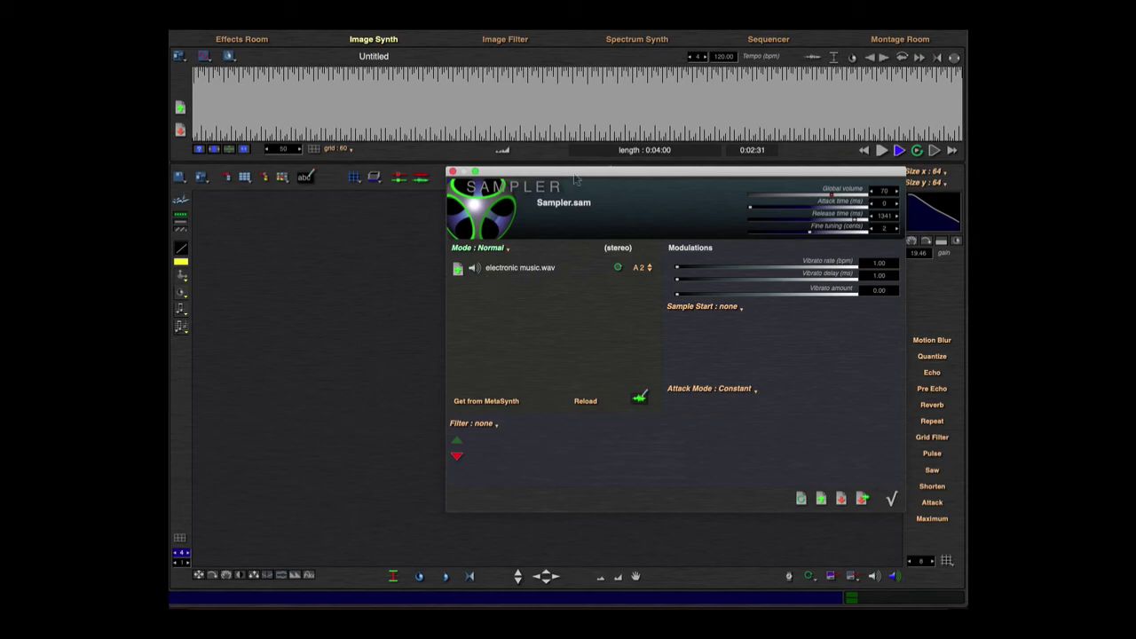
drag(575, 172, 536, 154)
click(467, 232)
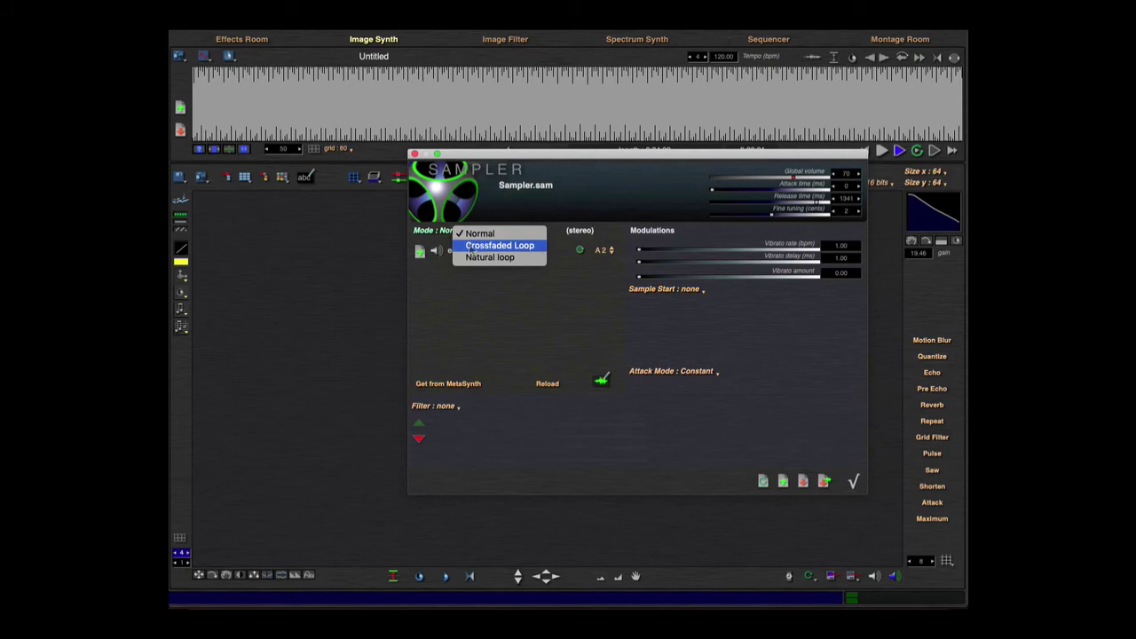
click(470, 246)
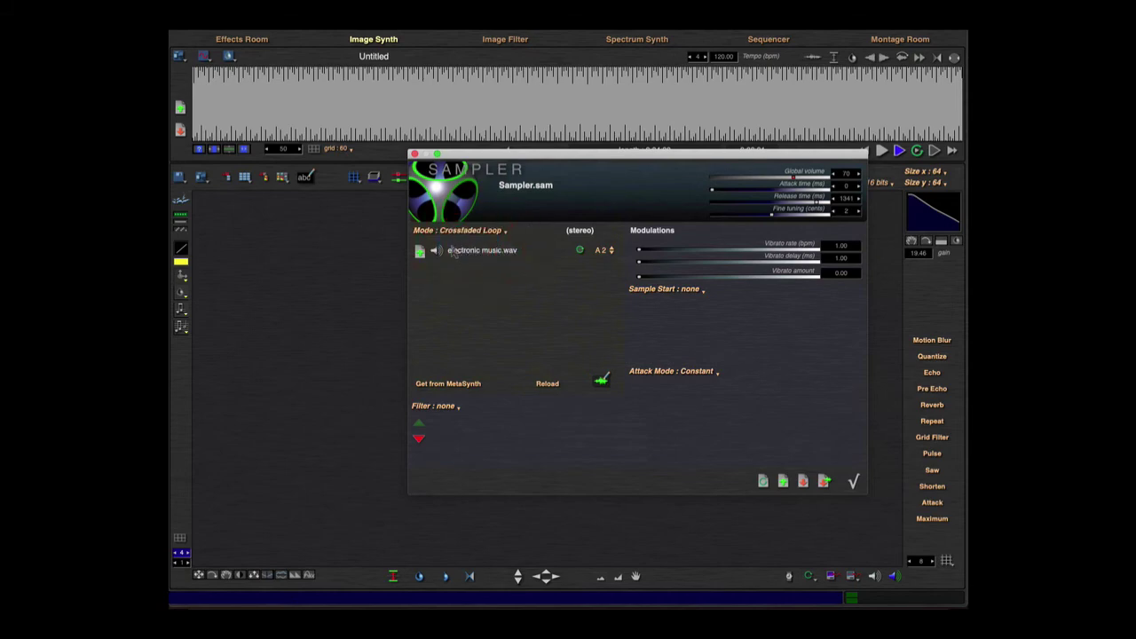
click(462, 232)
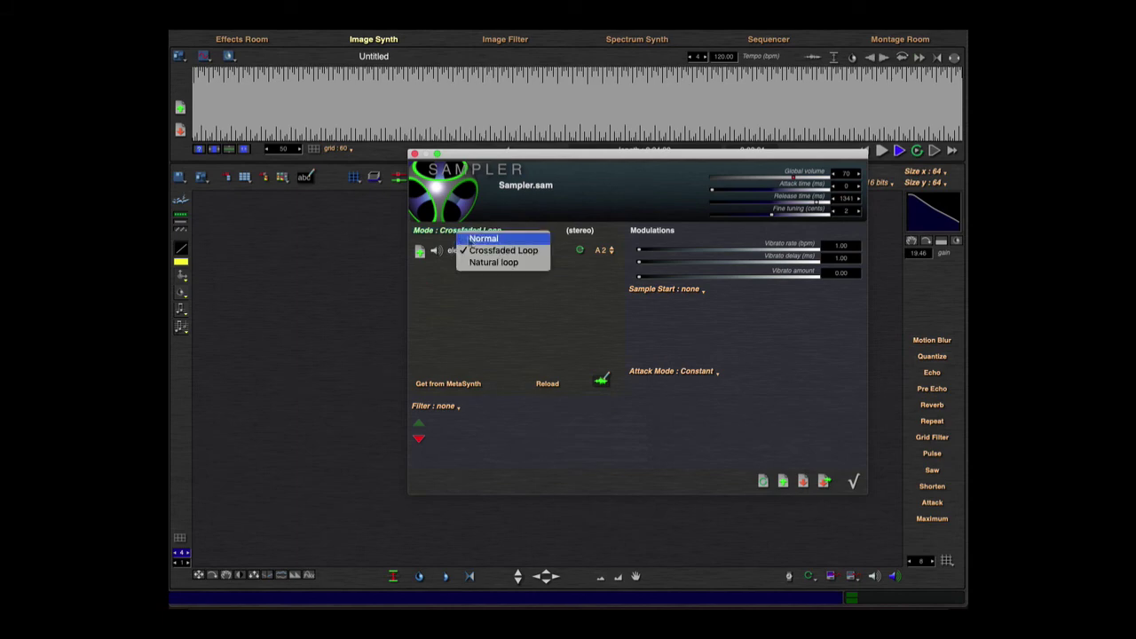
click(483, 263)
- Close the Sampler settings, play the pattern and normalize the picture to brighten the line
click(854, 480)
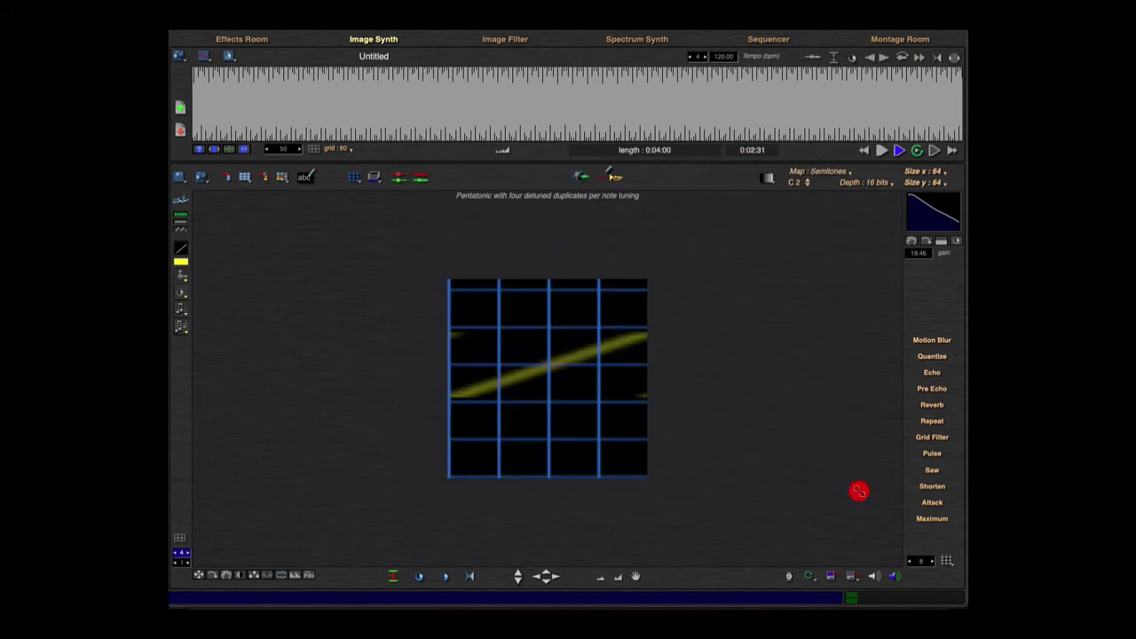
click(804, 456)
key(space)
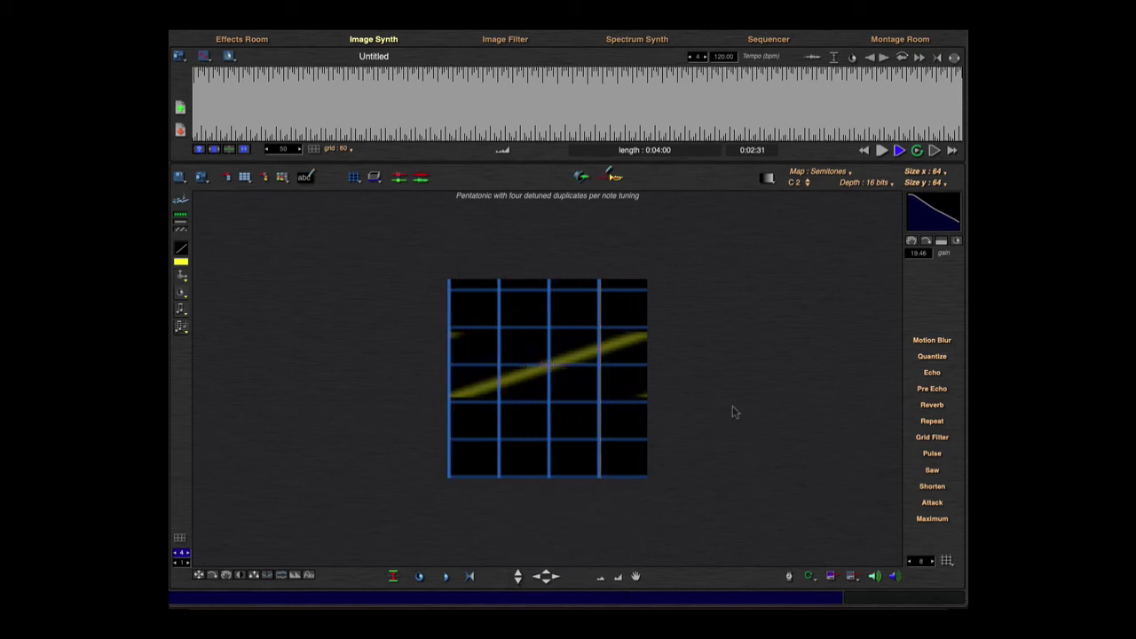
click(393, 577)
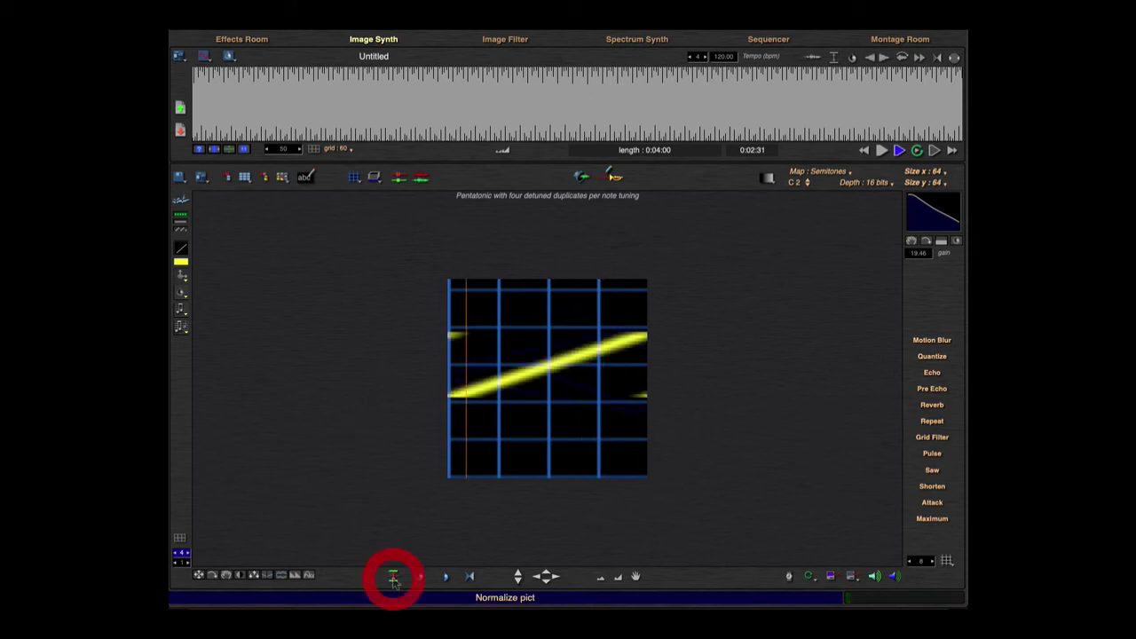
- Set the Sampler attack to 590, shorten release and set fine tuning to 35
click(612, 177)
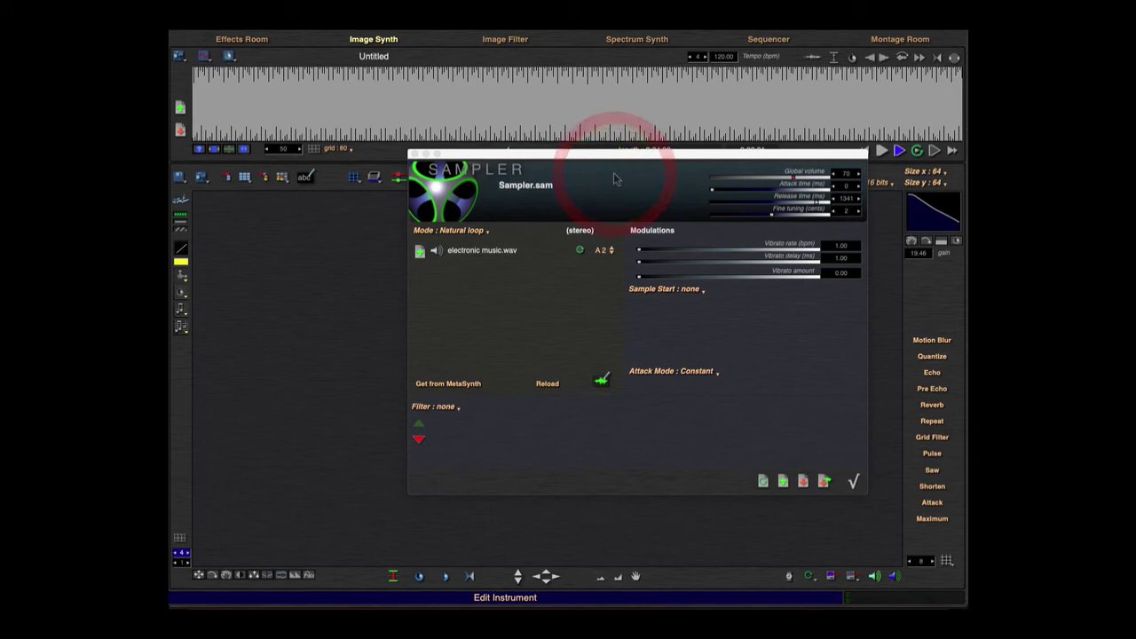
drag(617, 158, 581, 171)
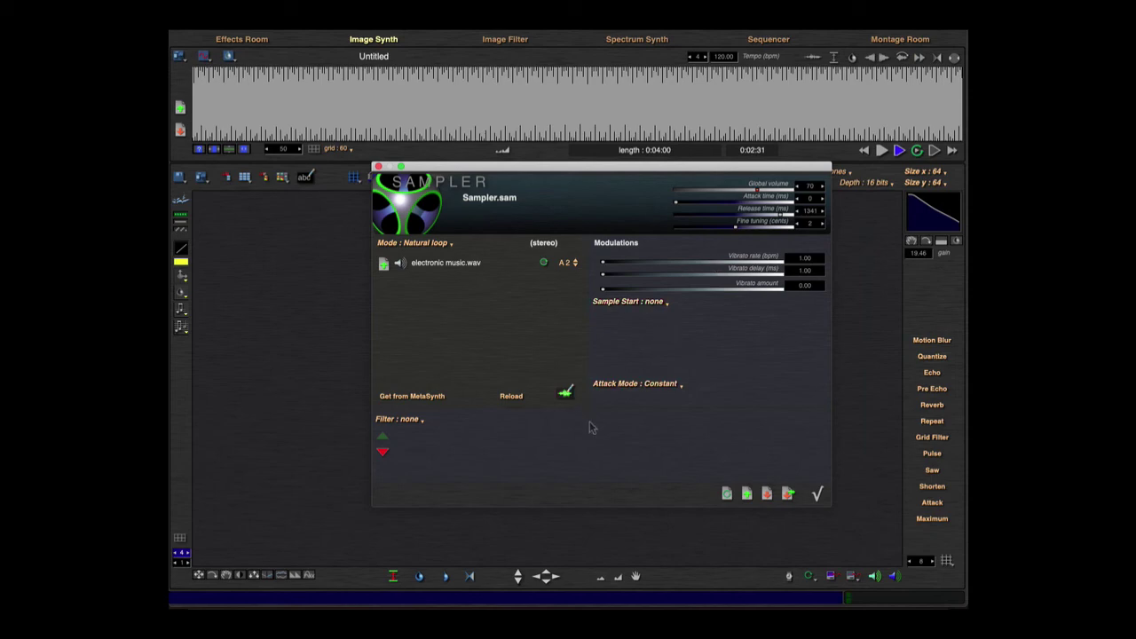
click(733, 202)
click(729, 216)
click(729, 225)
click(724, 227)
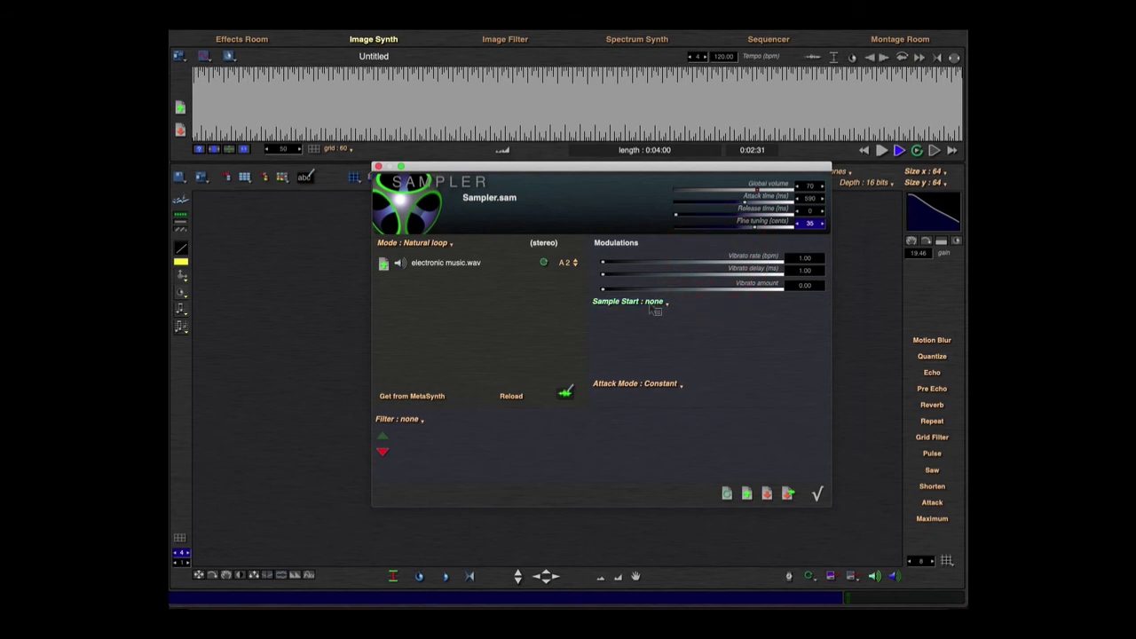
- Set Sample Start to Random Cycle 8 and draw the bar heights of its random table
click(654, 302)
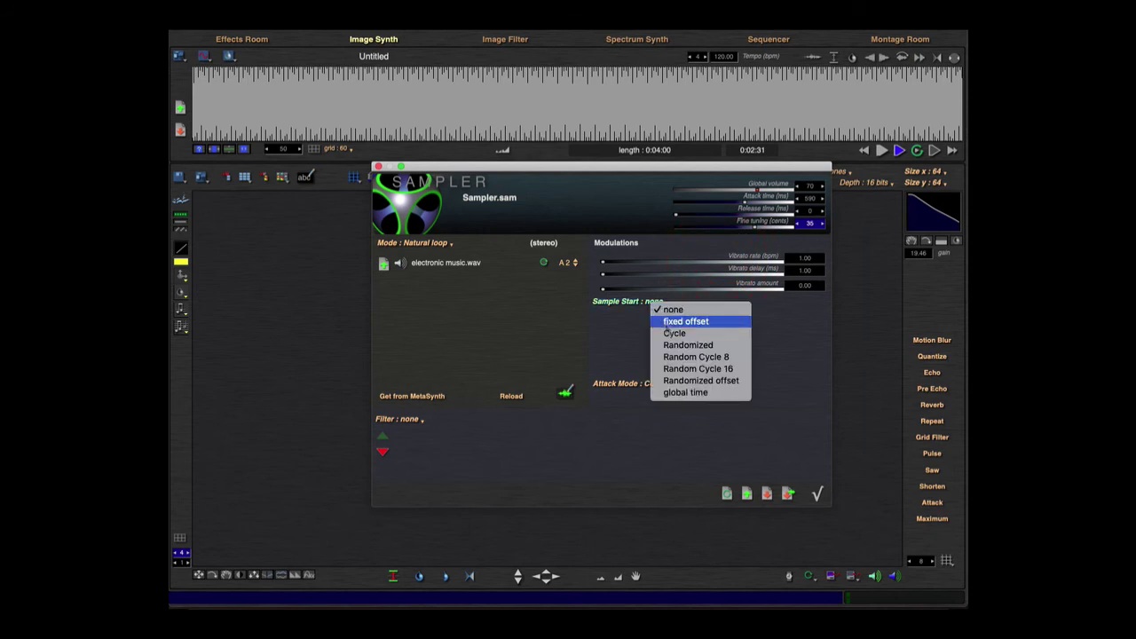
click(673, 357)
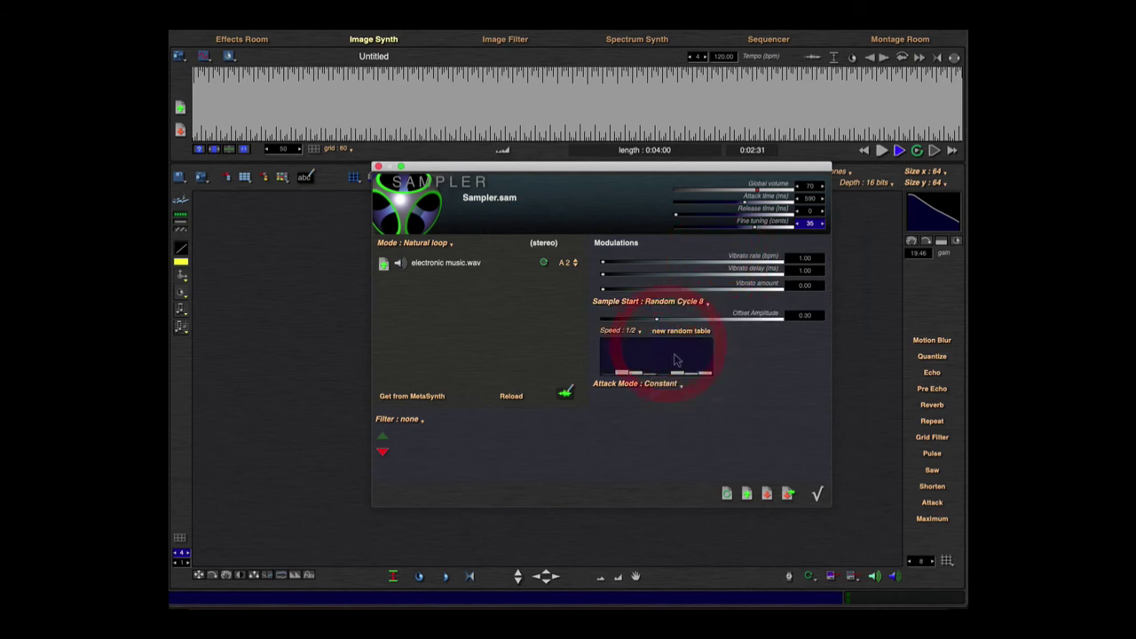
mouse_move(675, 360)
mouse_down()
mouse_move(638, 355)
mouse_move(612, 376)
mouse_move(701, 347)
mouse_up()
click(704, 342)
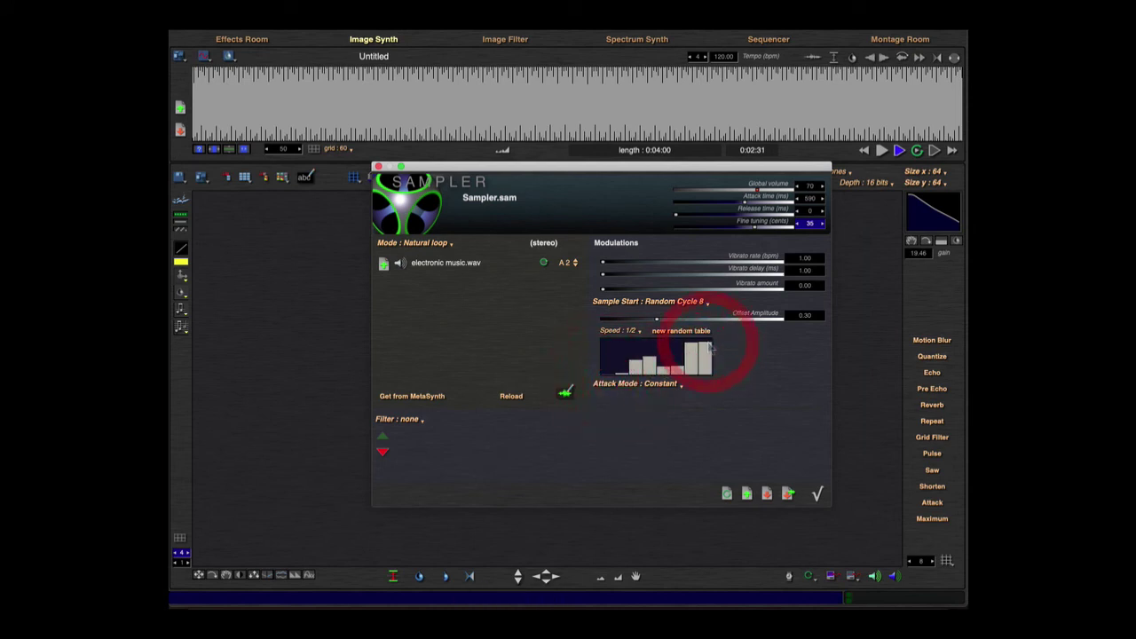
click(706, 355)
- Change the attack mode from HF filter soft to Sine filter hard
click(667, 383)
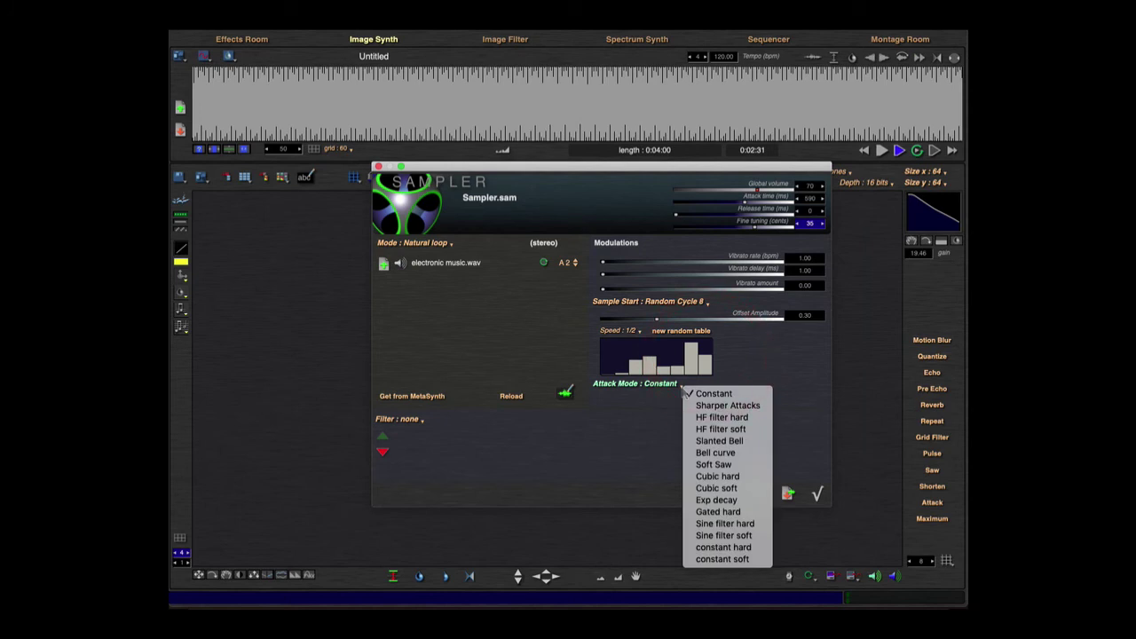
click(697, 428)
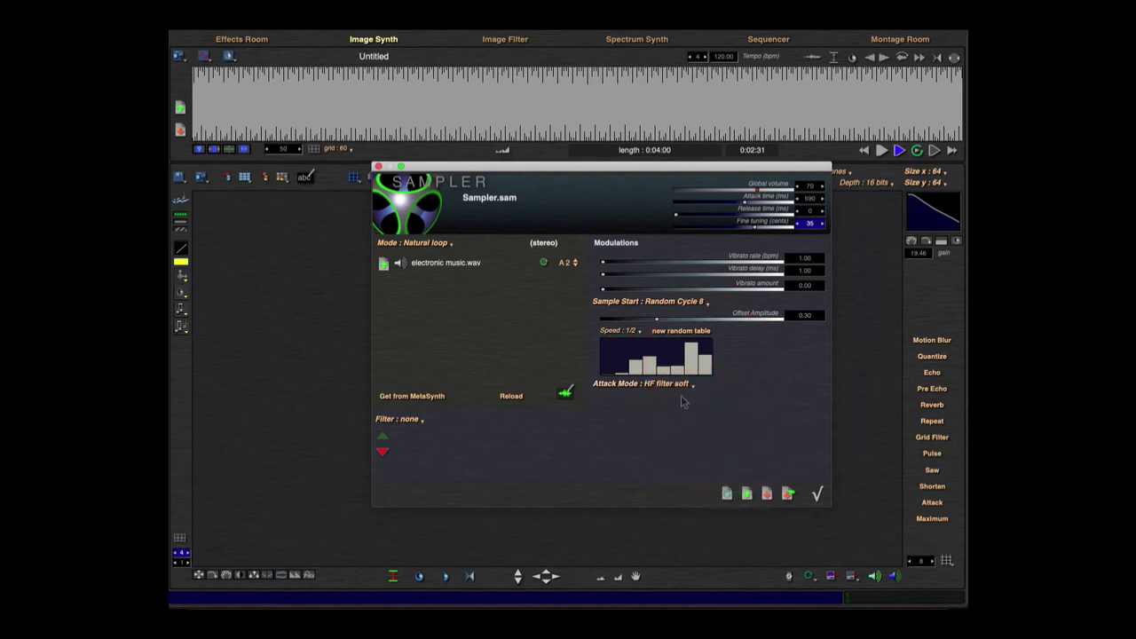
click(681, 385)
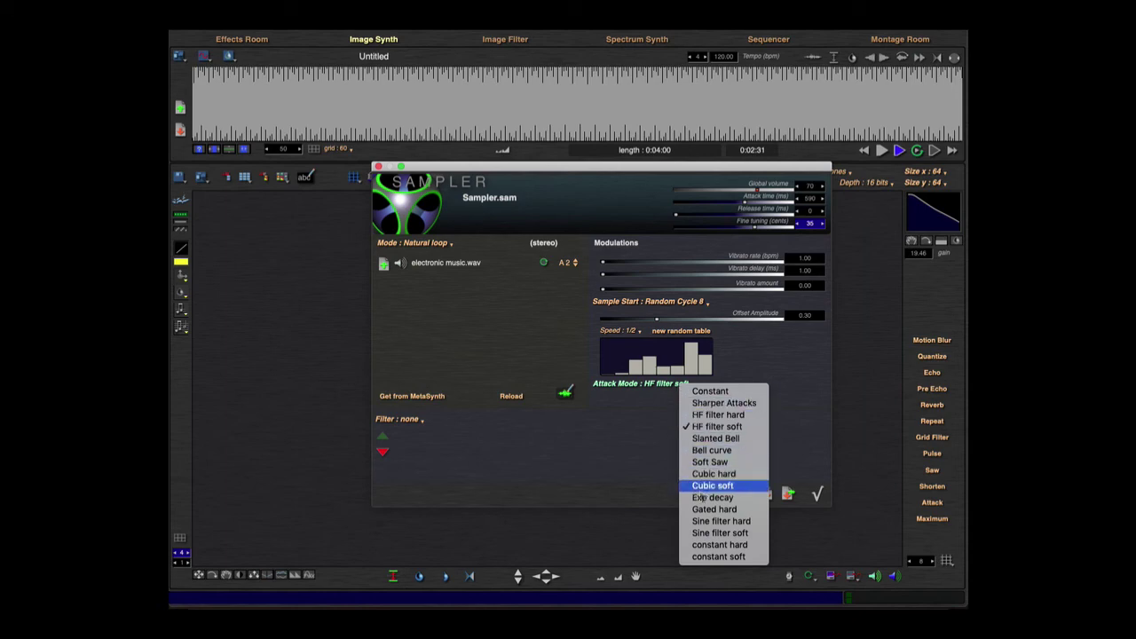
click(706, 521)
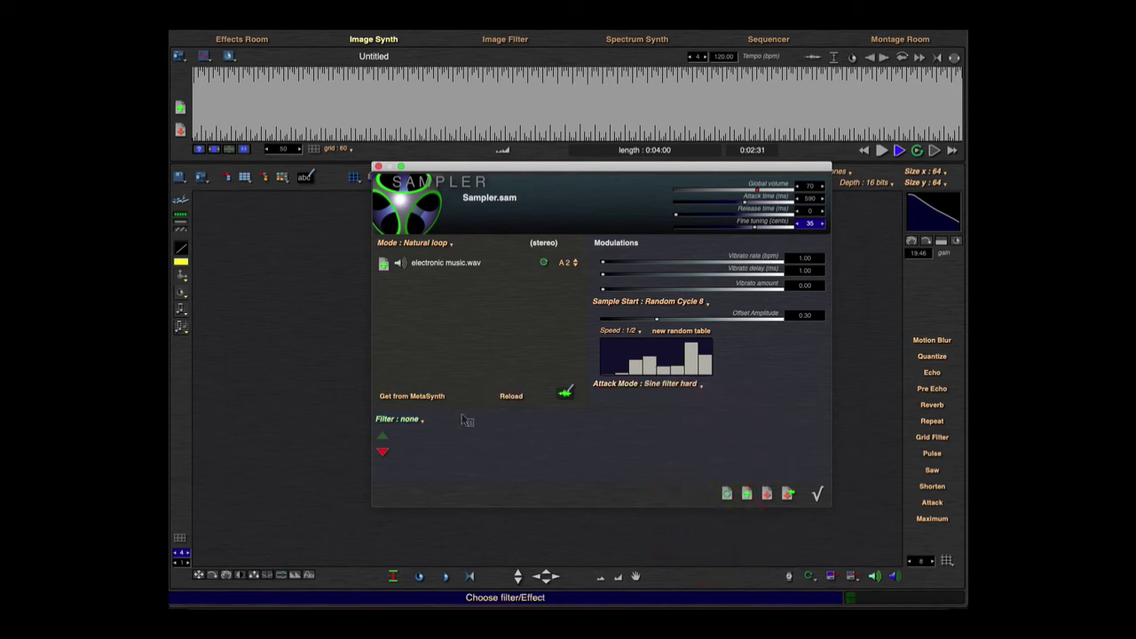
- Pick Resonant filter, set bandwidth 33 and input gain 47, then settle center frequency at 5072 Hz
click(415, 420)
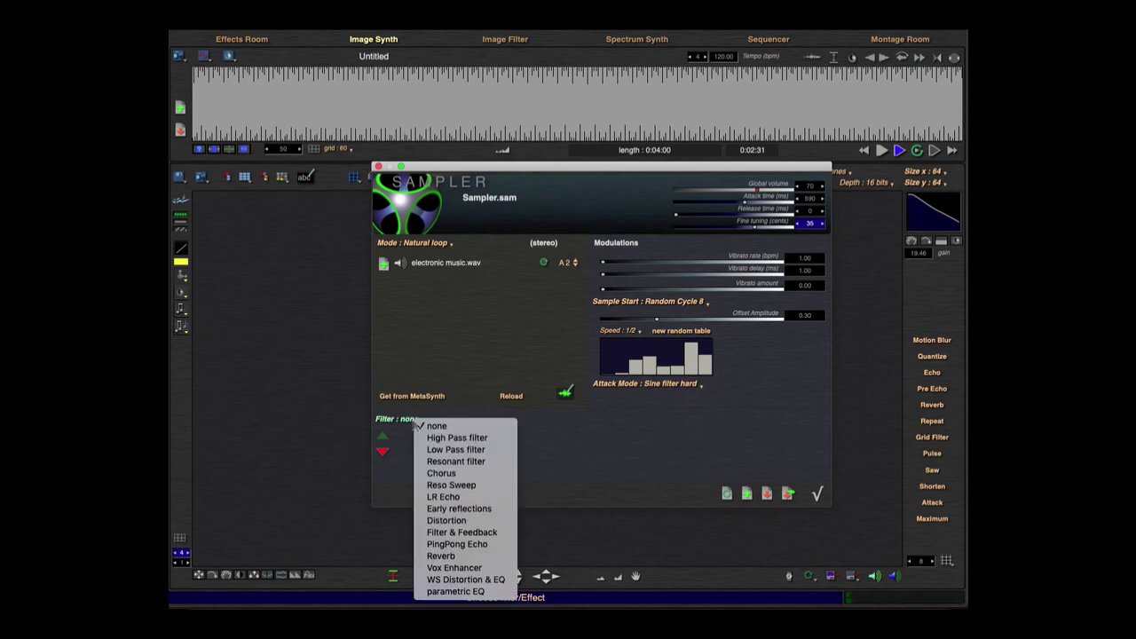
click(426, 462)
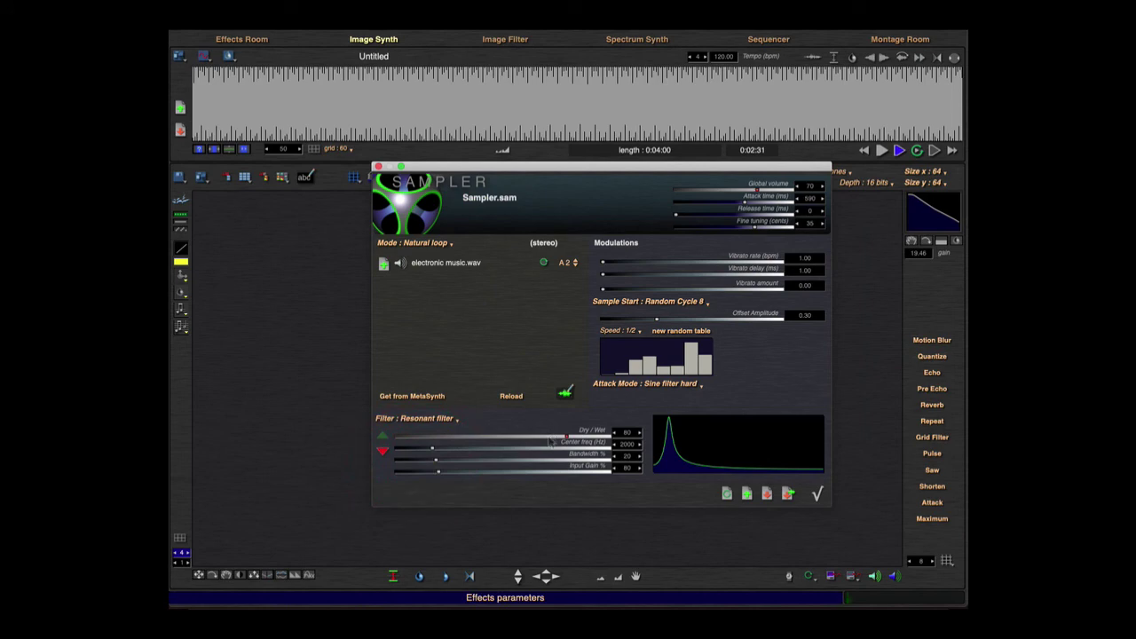
click(542, 447)
click(445, 459)
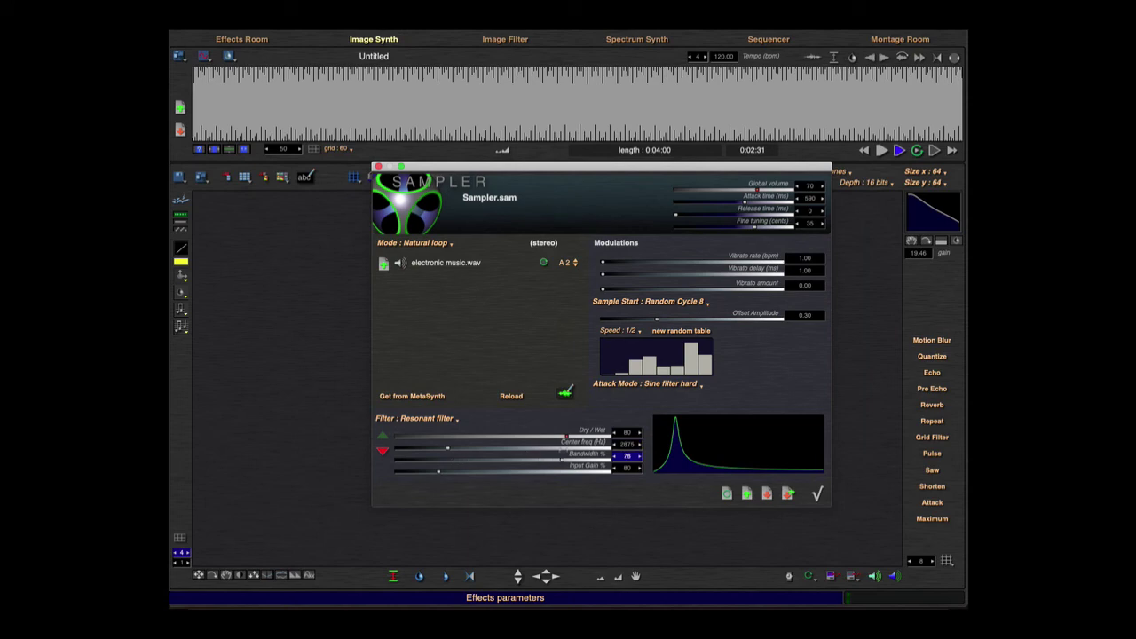
click(463, 460)
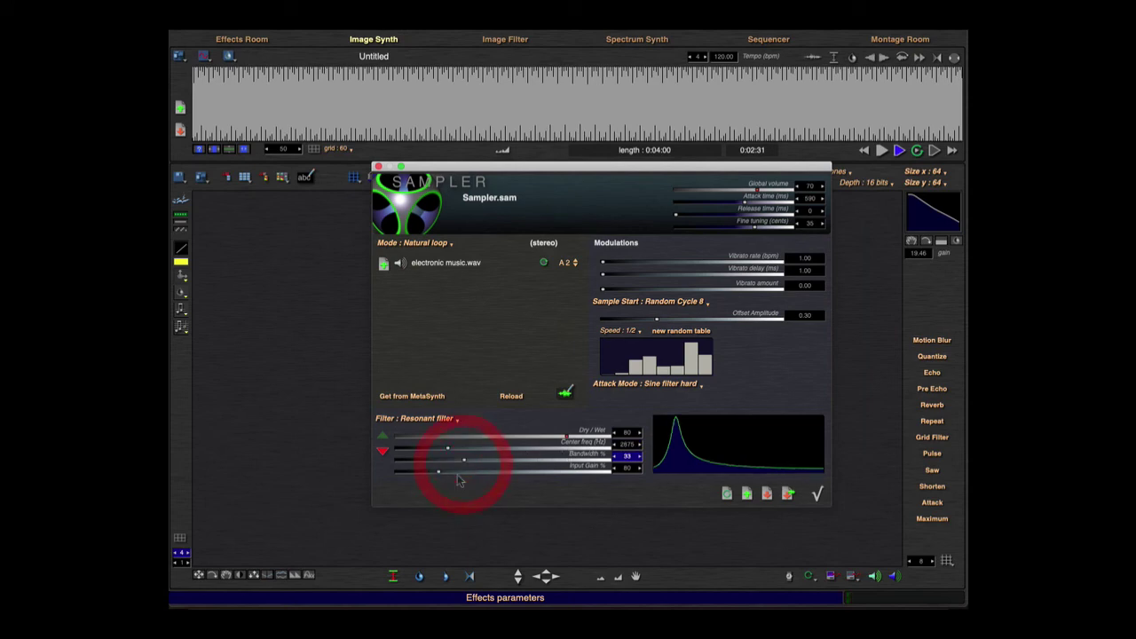
click(508, 471)
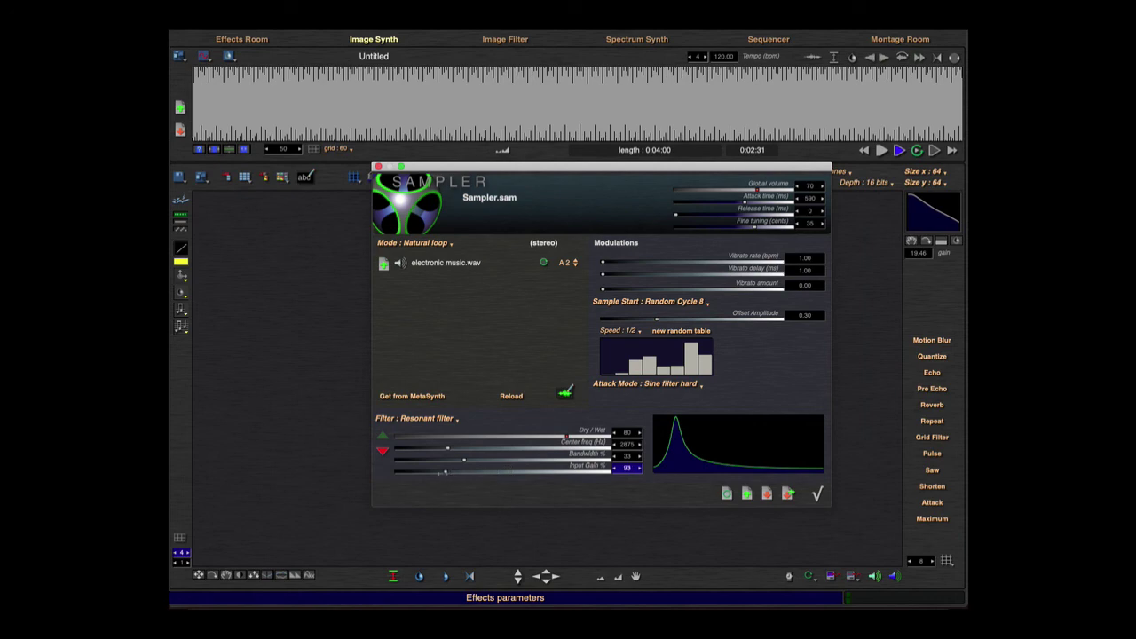
click(444, 449)
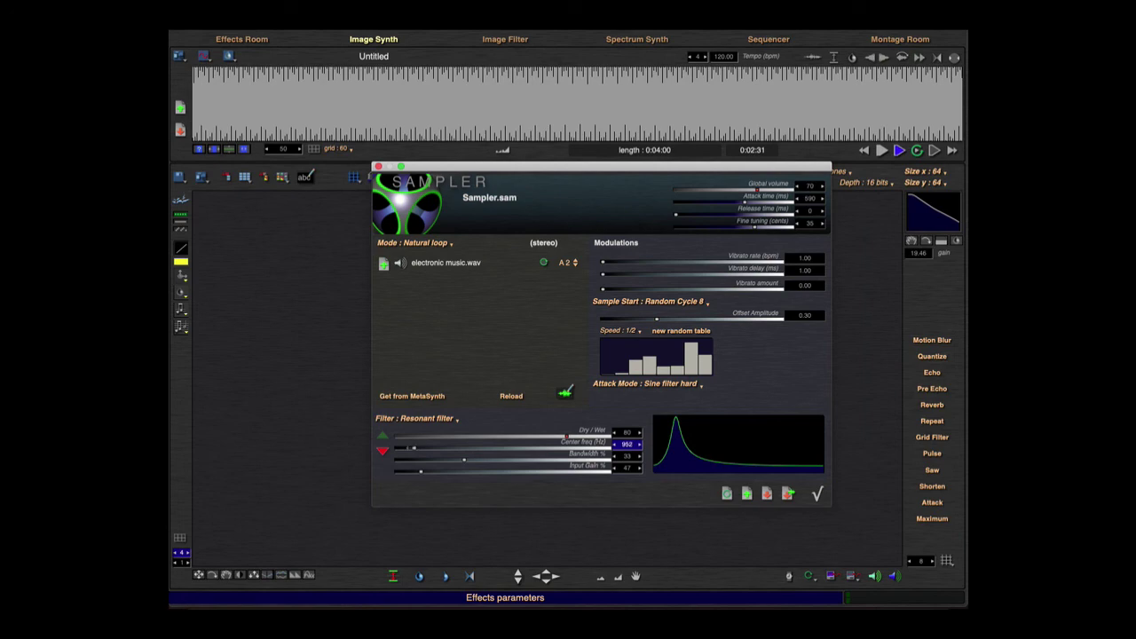
drag(427, 449, 461, 449)
click(480, 450)
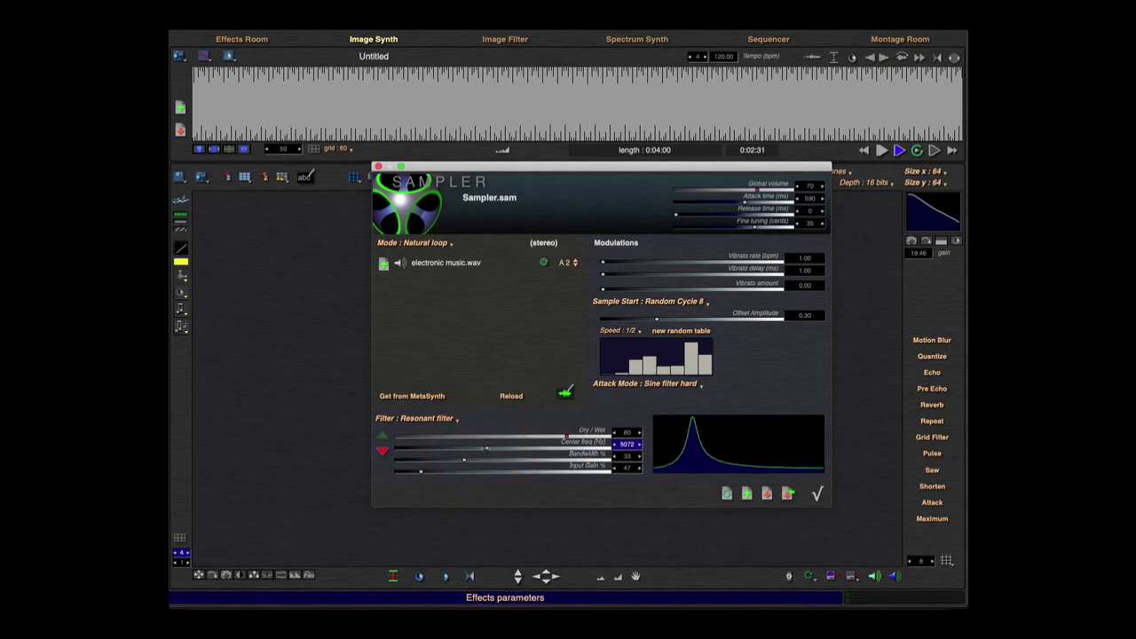
- Close the Sampler, then load Browse Samplers > Accoustic > Clarinet bass and play the pattern
click(817, 497)
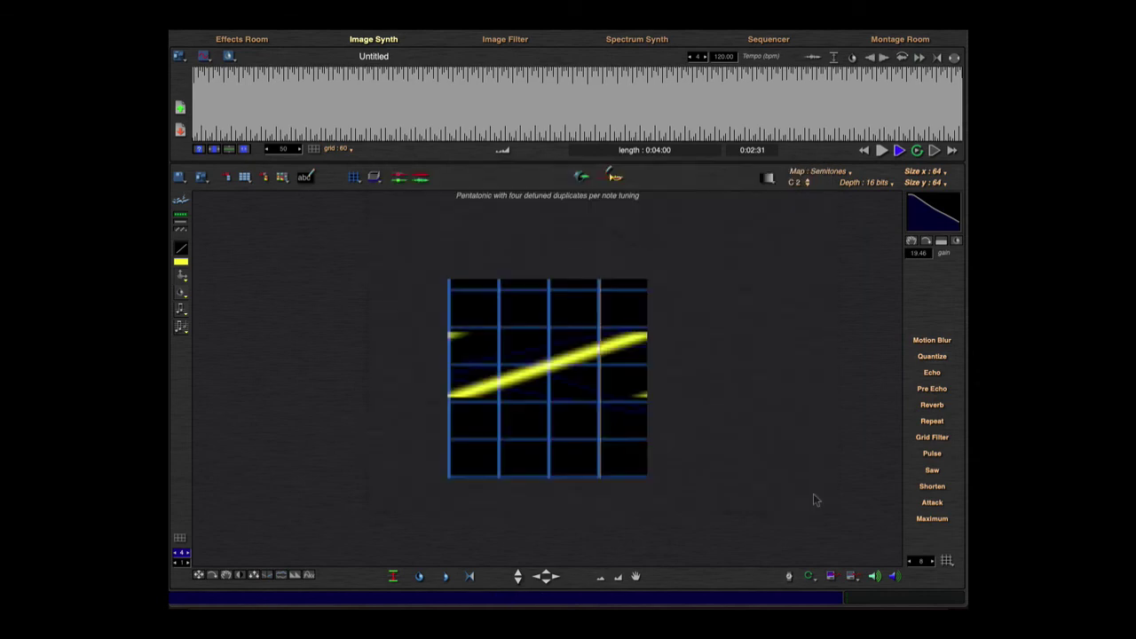
key(space)
click(586, 178)
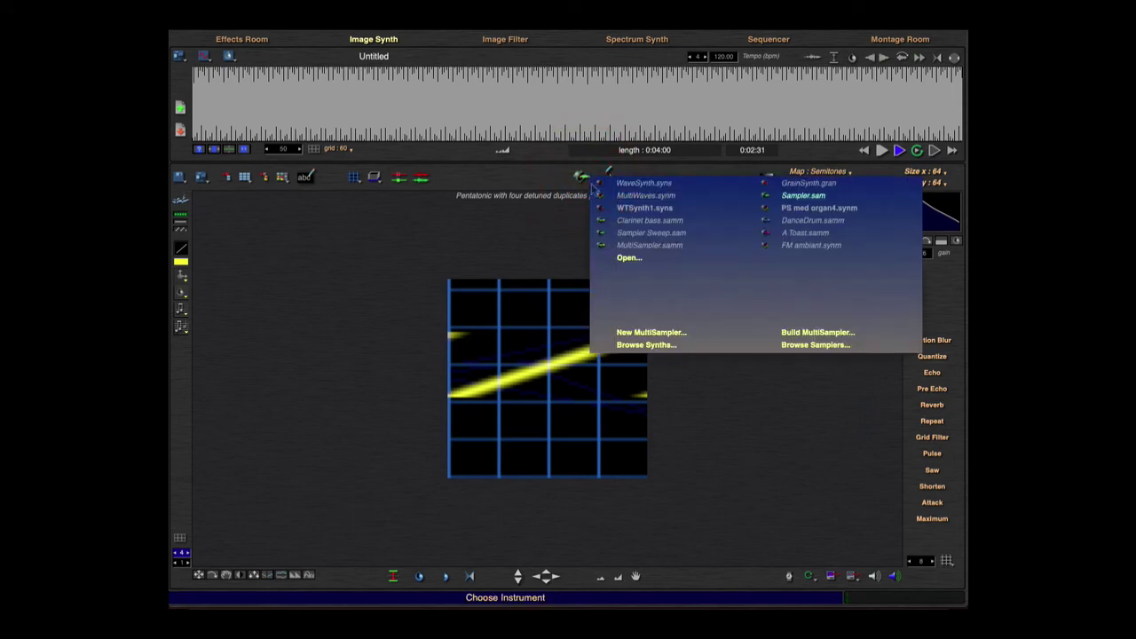
click(810, 345)
mouse_move(815, 350)
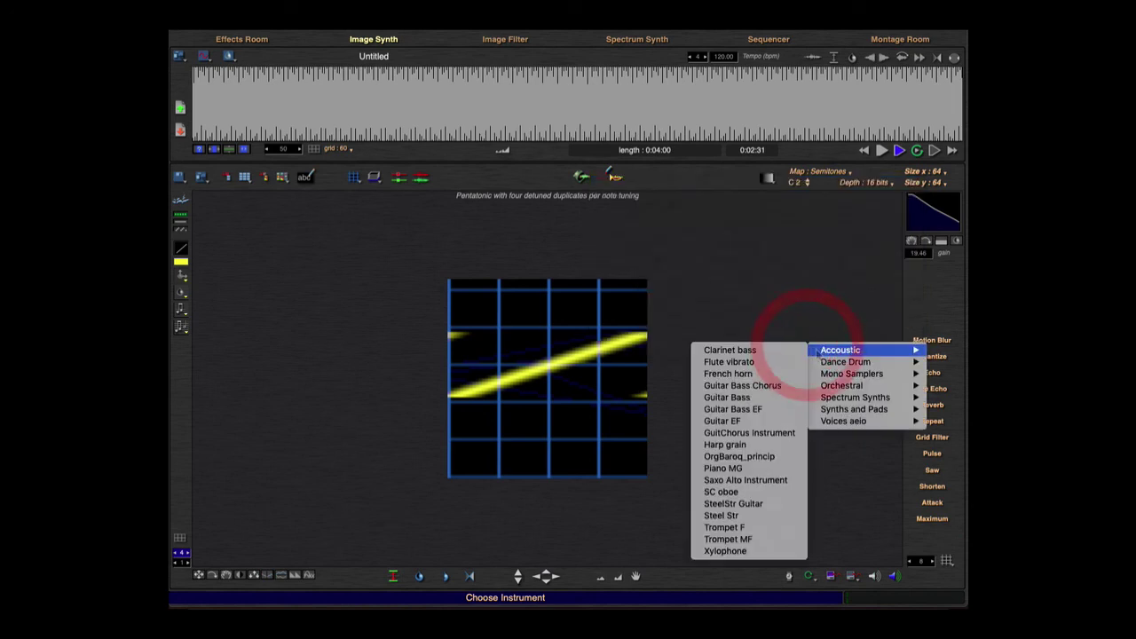
click(760, 350)
key(space)
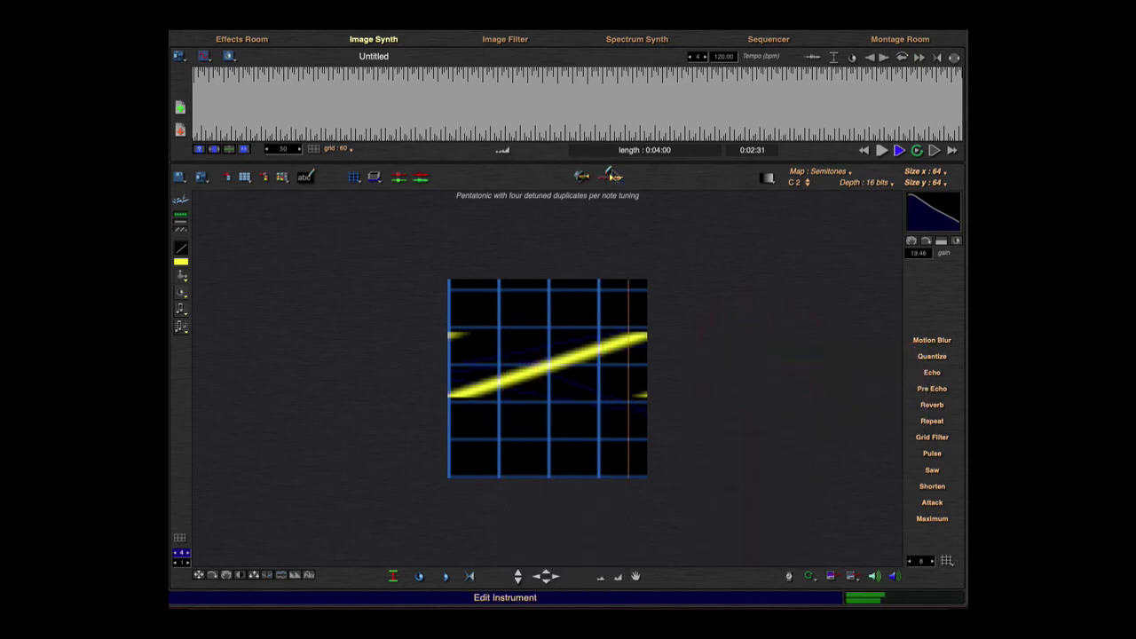
- Open the Clarinet bass Multisampler editor, select the D#2 sample and cancel replacing its file
click(610, 176)
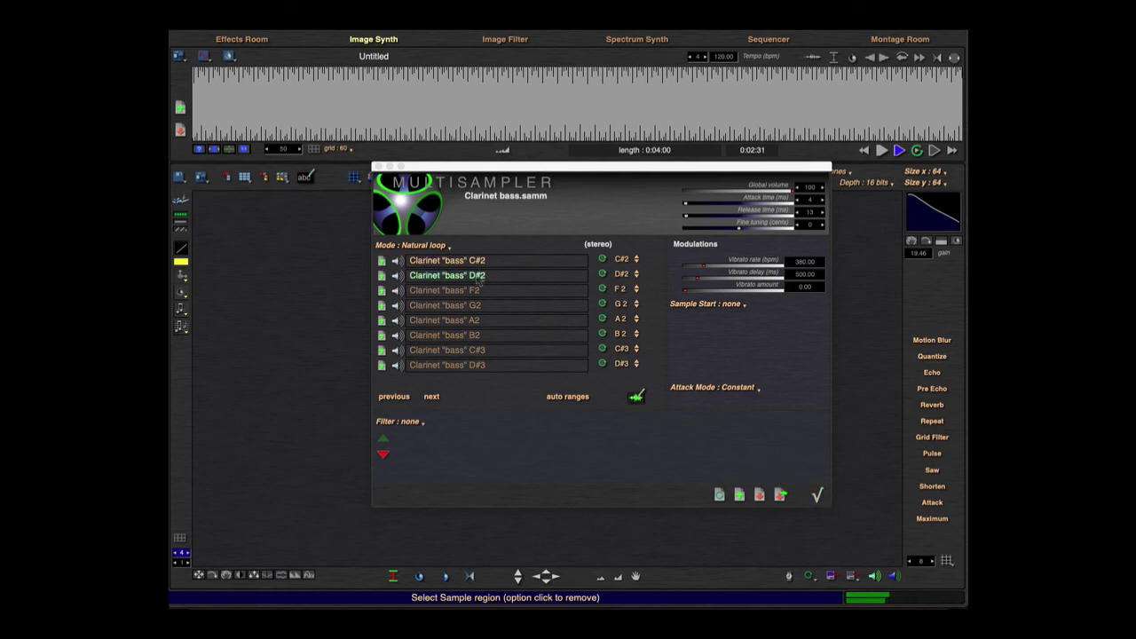
click(429, 277)
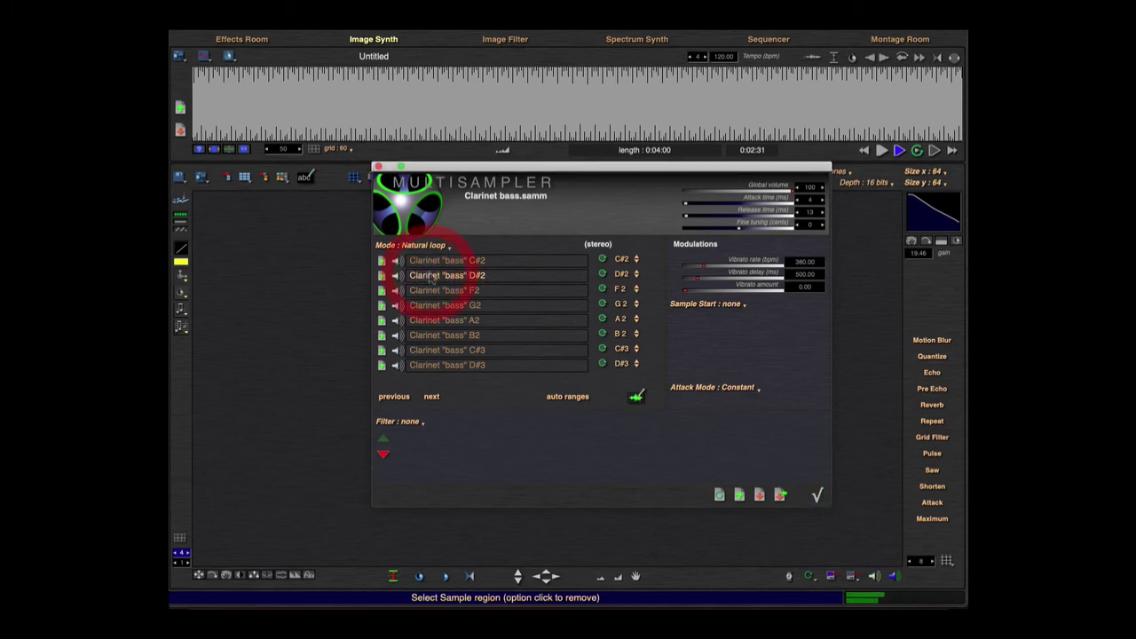
click(381, 276)
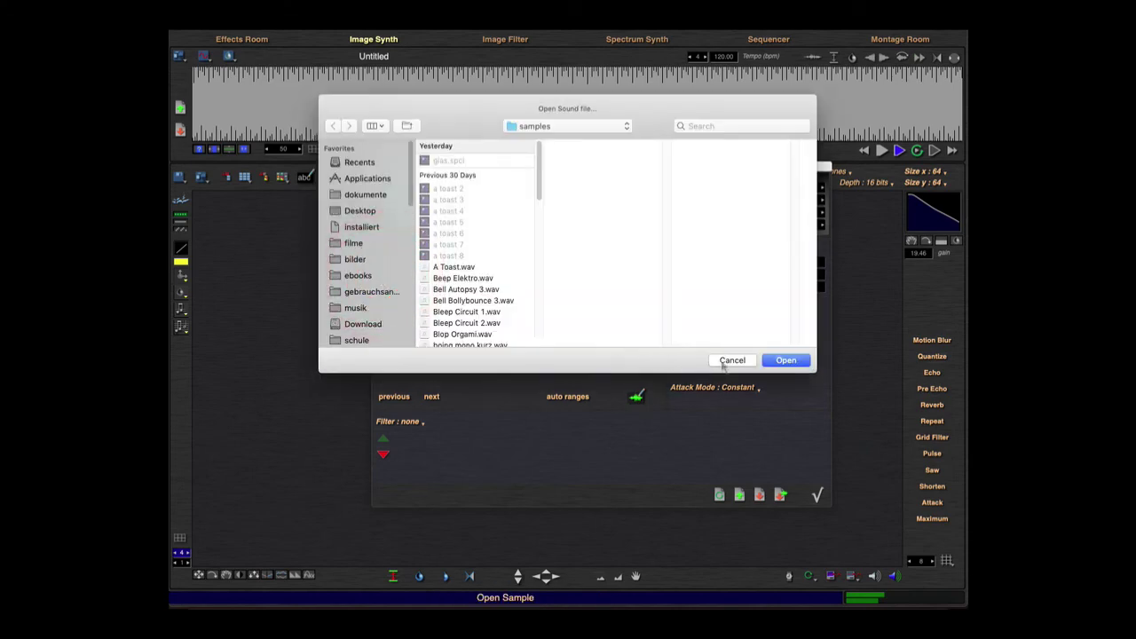
click(729, 360)
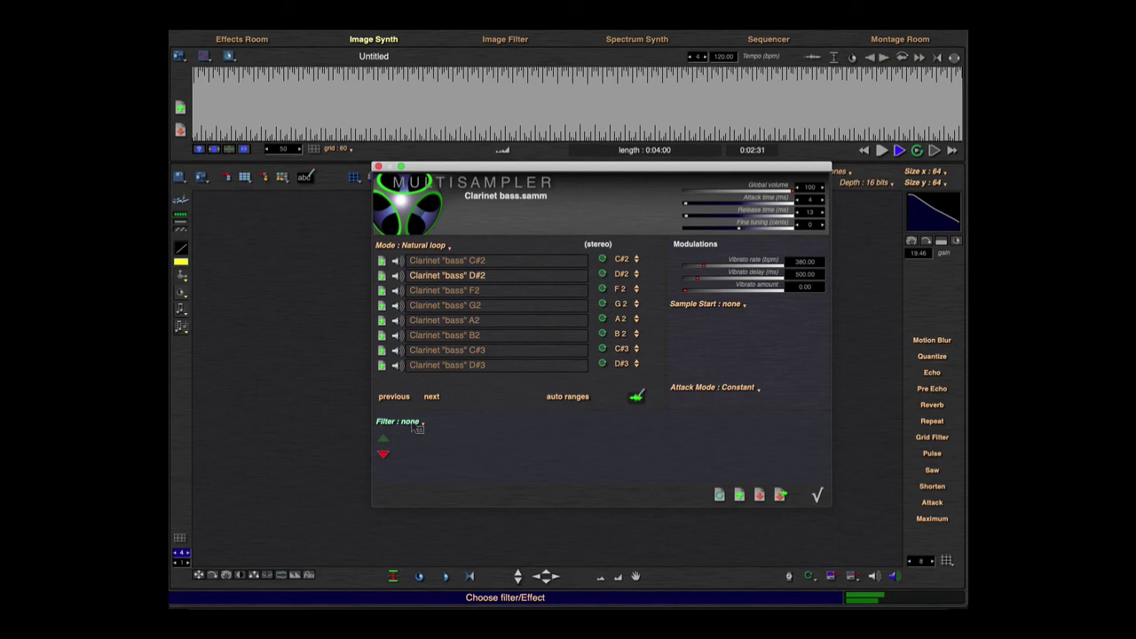
- Confirm the Clarinet bass MultiSampler settings and return to the Image Synth grid's diagonal yellow line
click(816, 496)
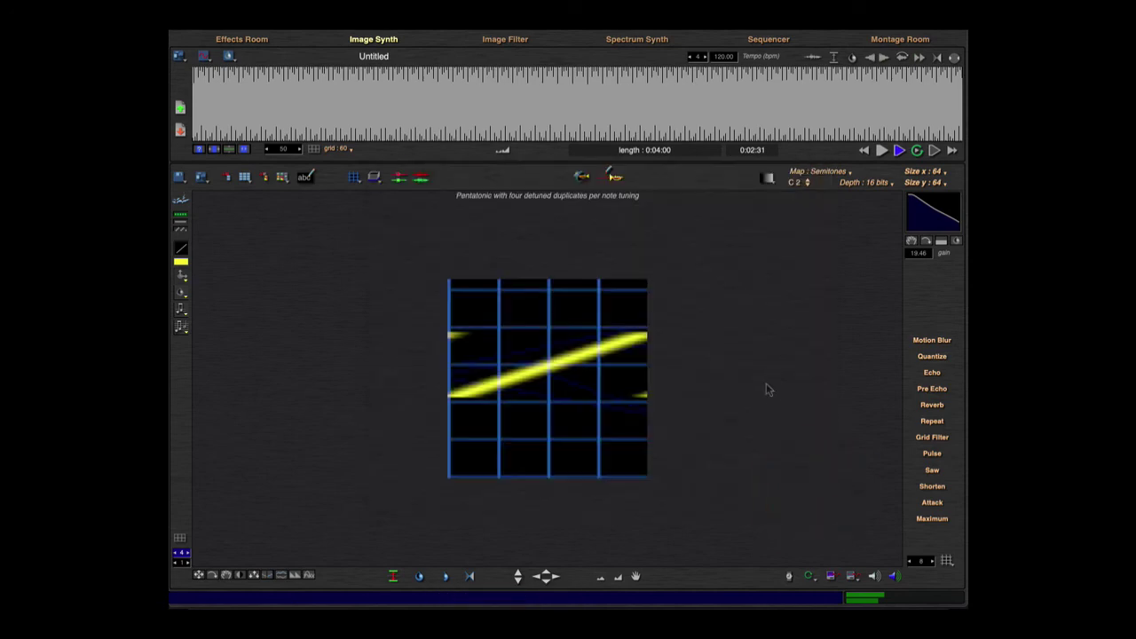